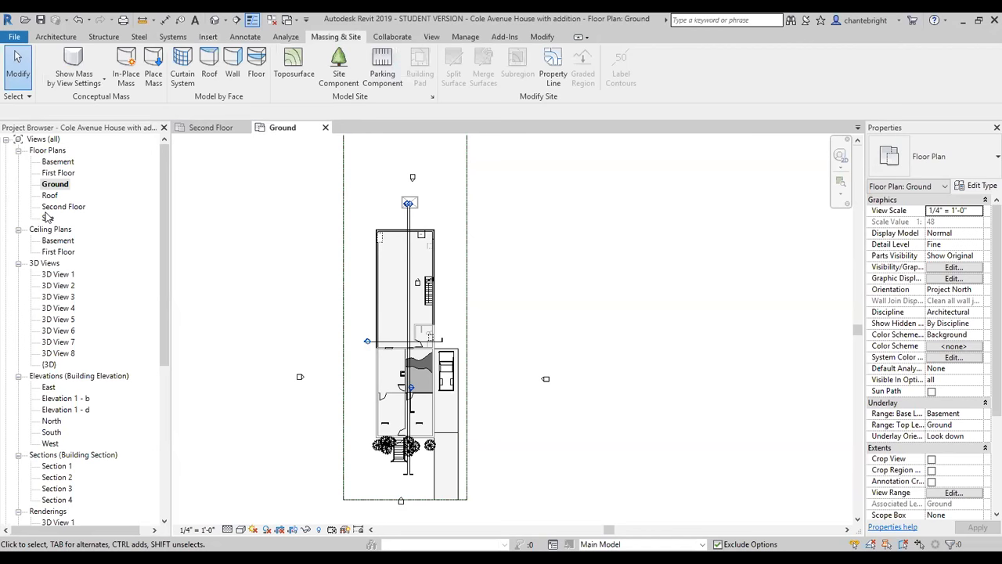
Check the Site floor plan and return to the Ground floor plan.
{"action": "double_click", "coordinate": [47, 218]}
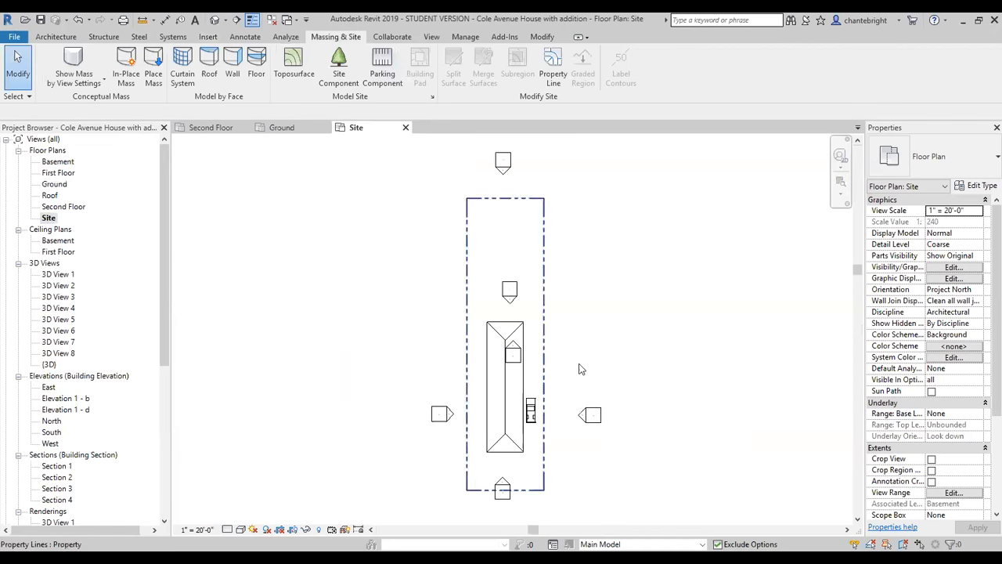
{"action": "scroll", "coordinate": [424, 257], "scroll_direction": "down", "scroll_amount": 1}
{"action": "scroll", "coordinate": [530, 434], "scroll_direction": "up", "scroll_amount": 2}
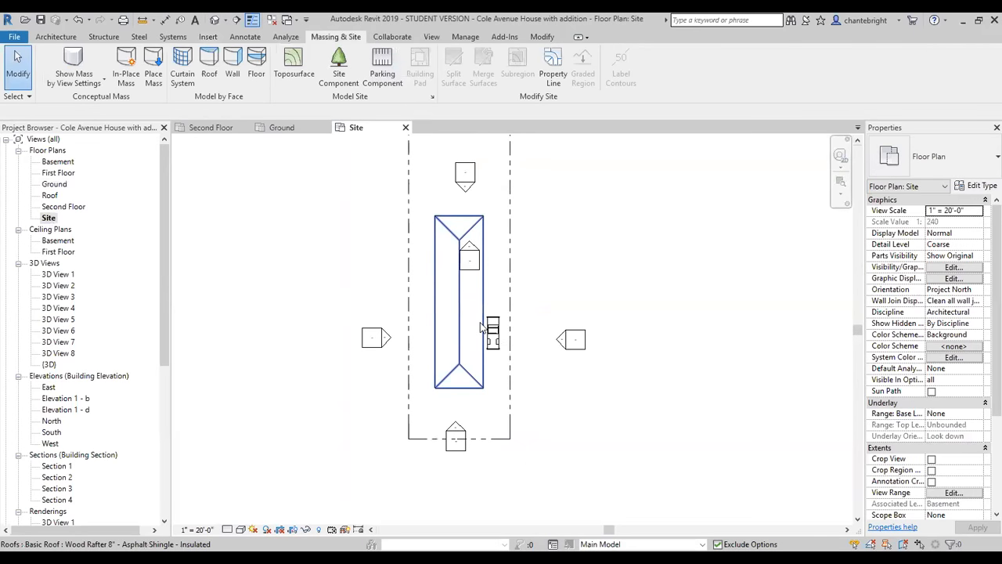
{"action": "double_click", "coordinate": [59, 186]}
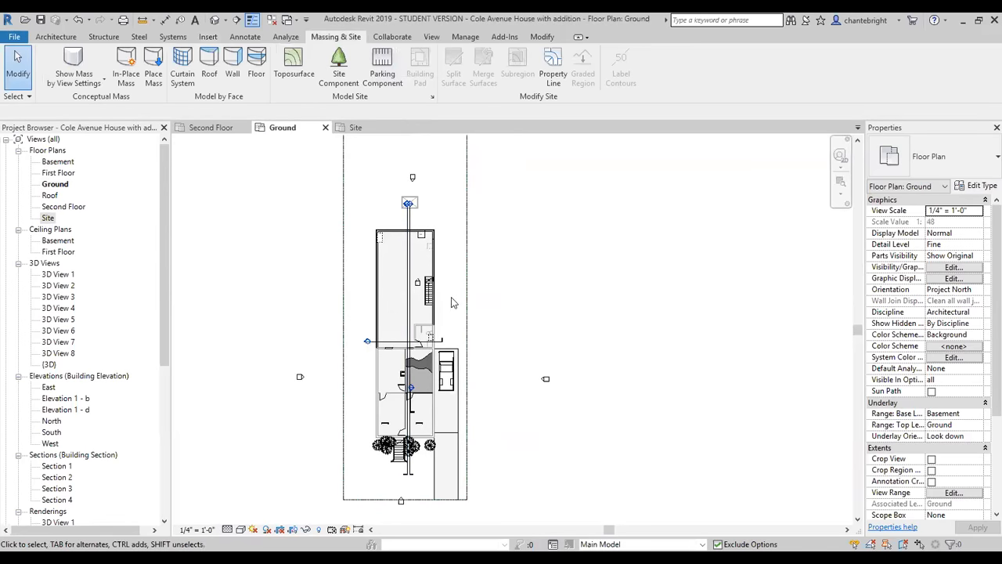
Hide the whole section category in the Ground floor plan.
{"action": "scroll", "coordinate": [452, 303], "scroll_direction": "down", "scroll_amount": 1}
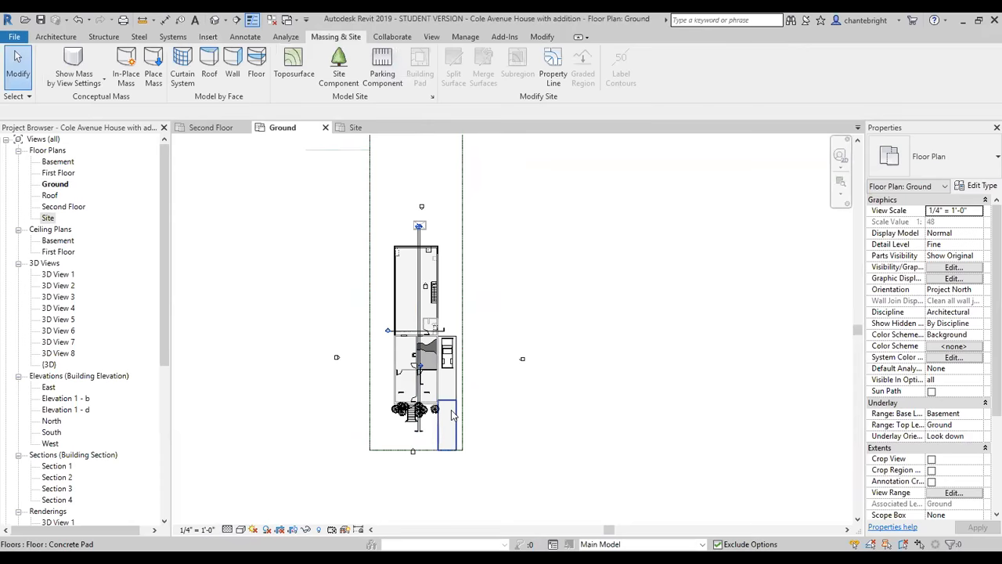
{"action": "scroll", "coordinate": [421, 370], "scroll_direction": "up", "scroll_amount": 5}
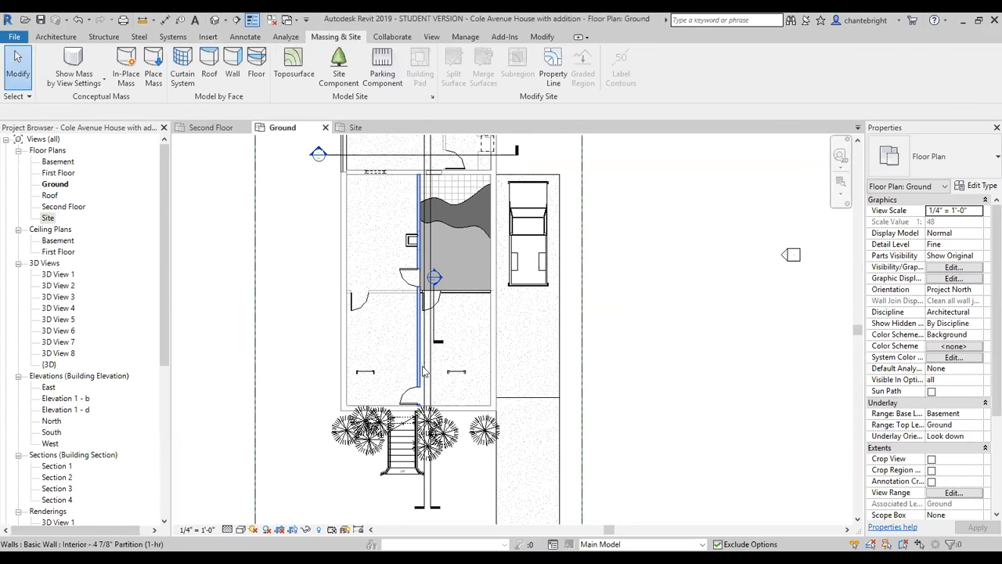
{"action": "scroll", "coordinate": [421, 369], "scroll_direction": "down", "scroll_amount": 2}
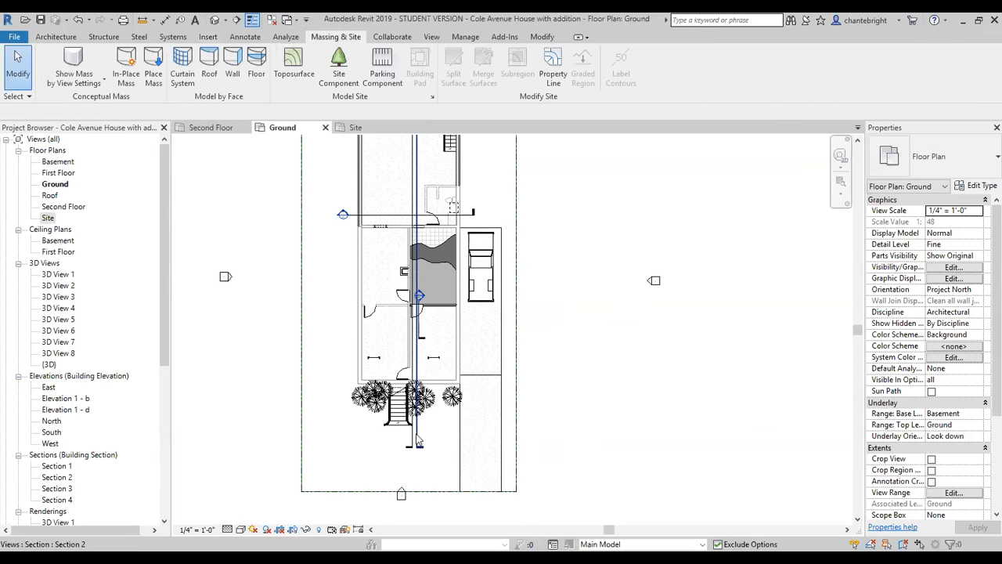
{"action": "right_click", "coordinate": [418, 440]}
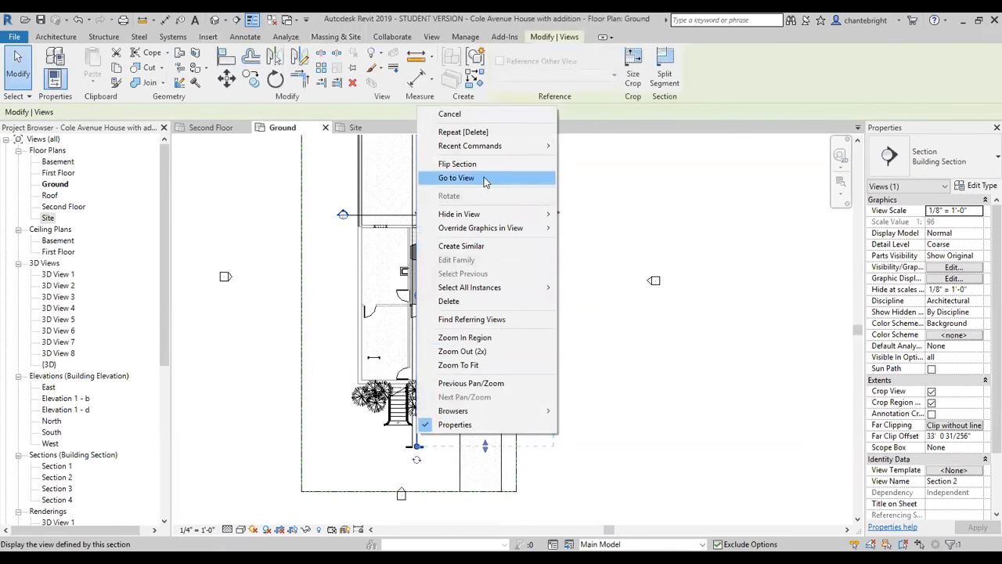
{"action": "mouse_move", "coordinate": [501, 215]}
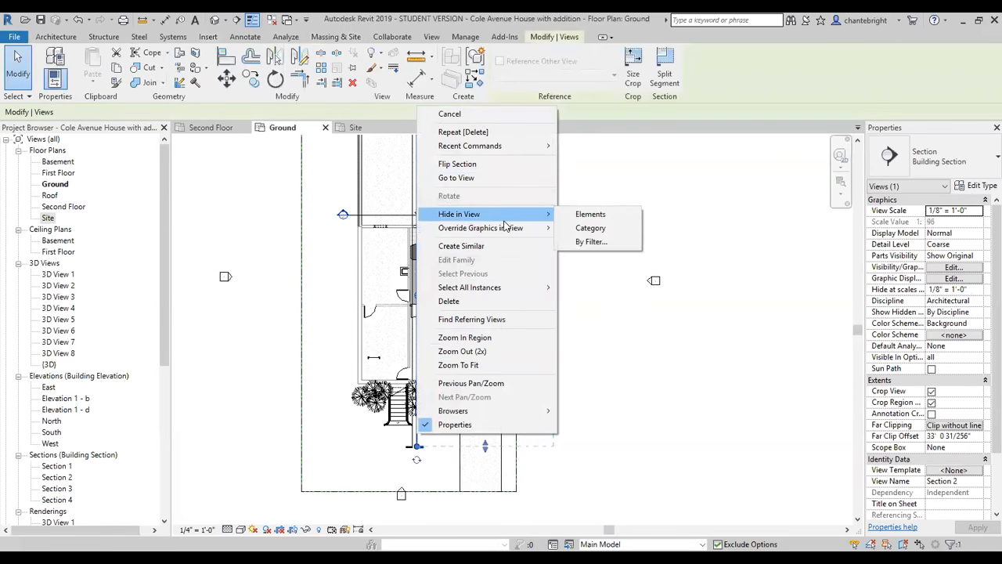
{"action": "left_click", "coordinate": [603, 234]}
Hide the whole planting category in the Ground floor plan, using a shrub beside the front stairs.
{"action": "left_click", "coordinate": [419, 406]}
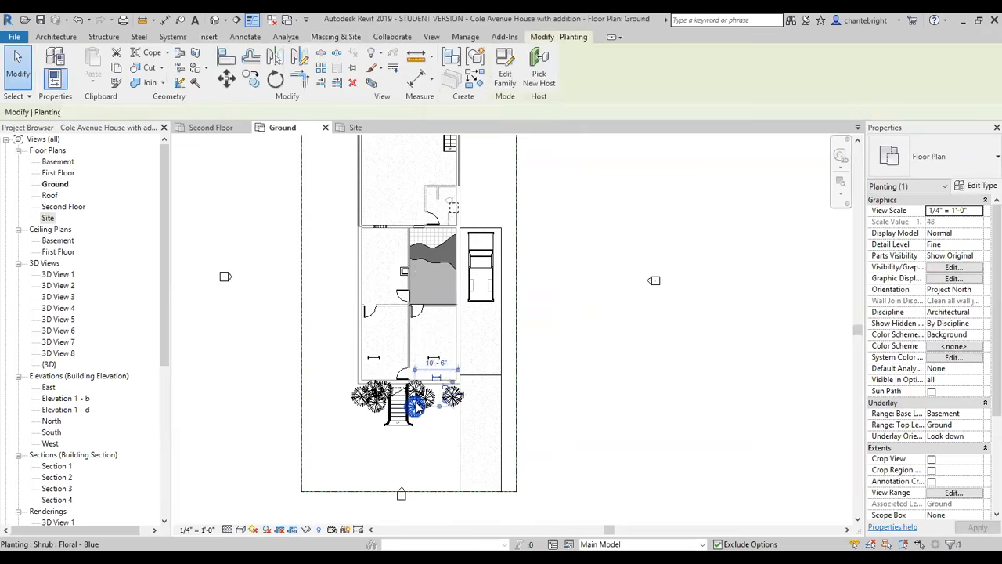
{"action": "right_click", "coordinate": [418, 406]}
{"action": "mouse_move", "coordinate": [501, 197]}
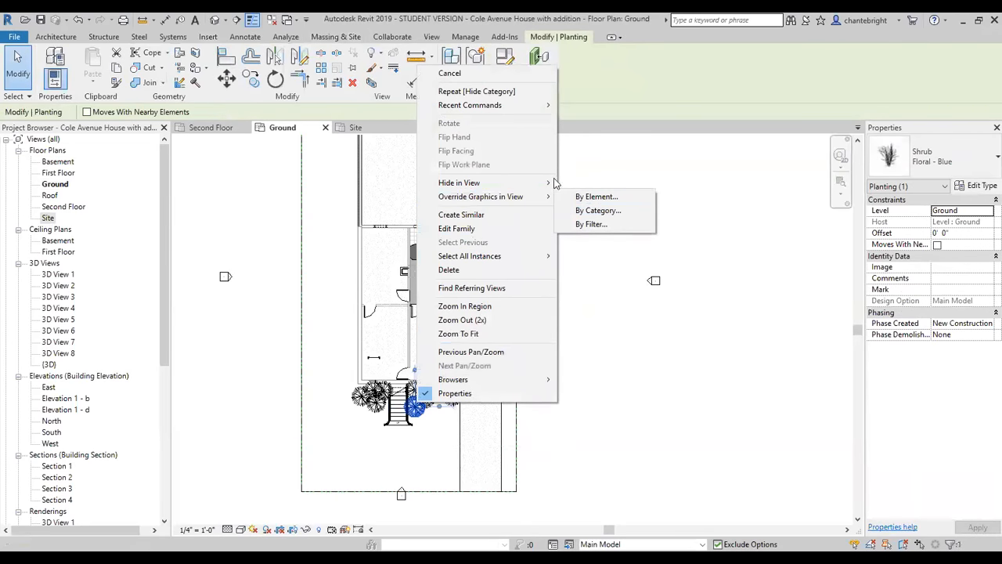
{"action": "mouse_move", "coordinate": [554, 183]}
{"action": "left_click", "coordinate": [572, 196]}
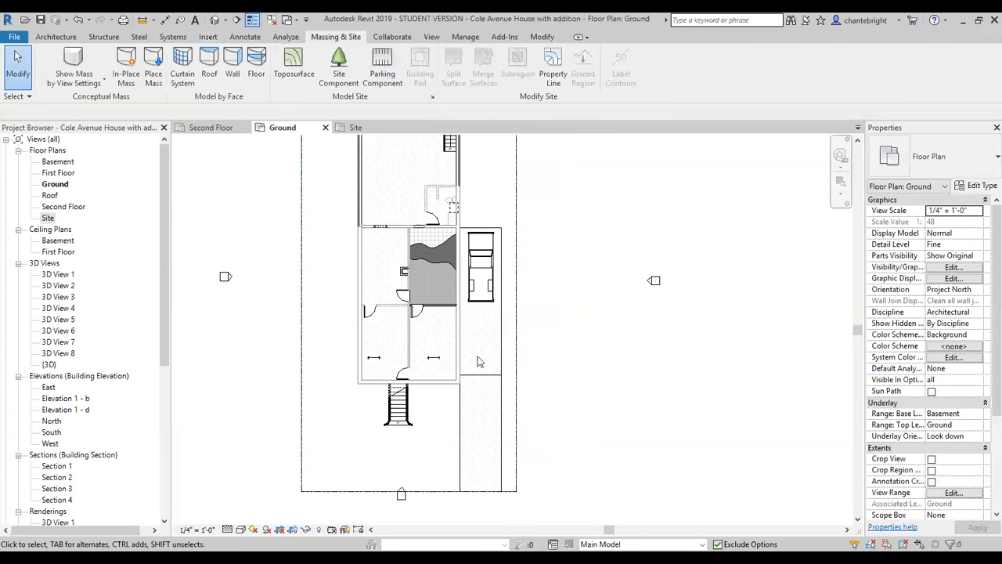
Import the image Sample Online CAGIS Map.jpg from the Revit Tutorial folder and place it over the house plan.
{"action": "scroll", "coordinate": [442, 372], "scroll_direction": "down", "scroll_amount": 2}
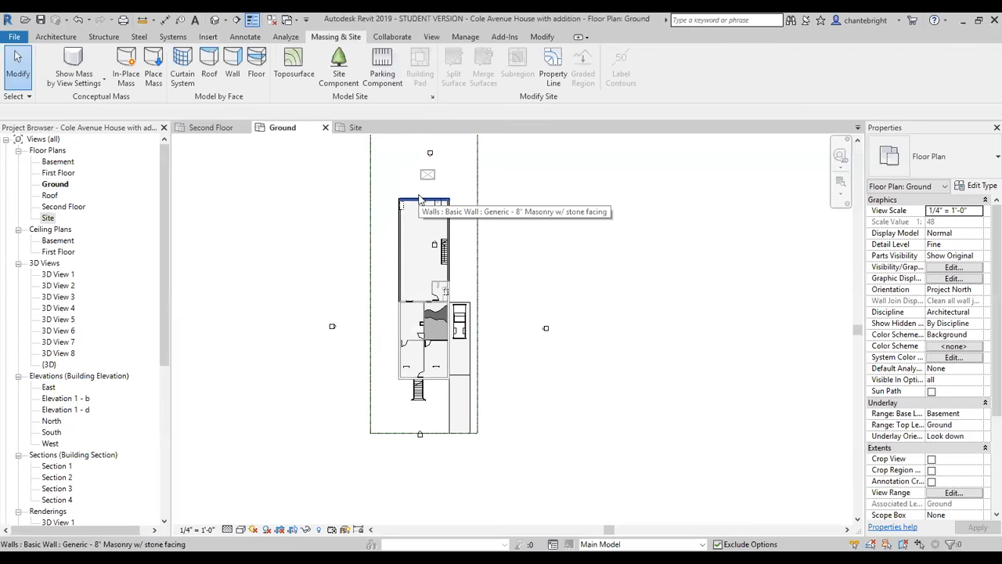
{"action": "left_click", "coordinate": [212, 38]}
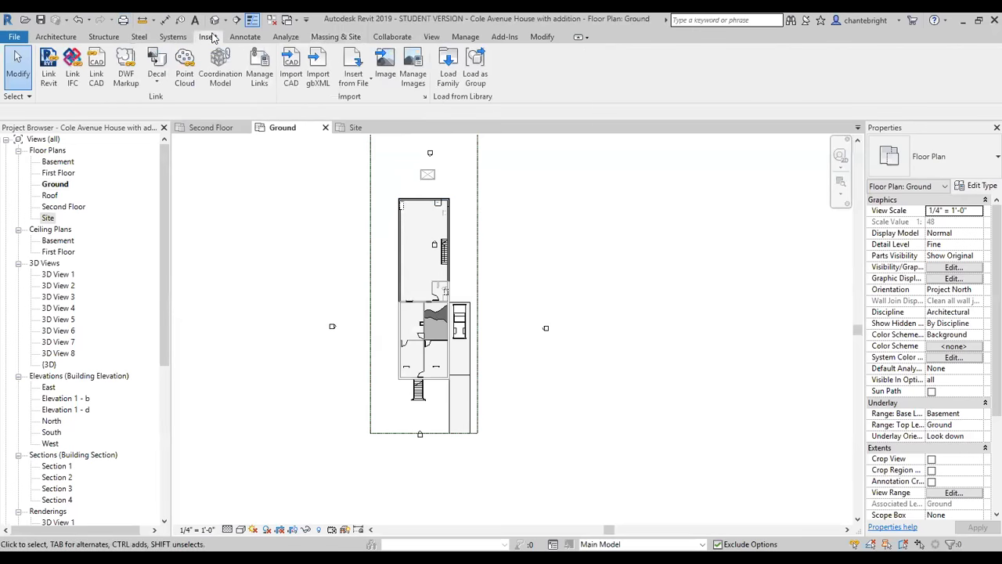
{"action": "left_click", "coordinate": [385, 67]}
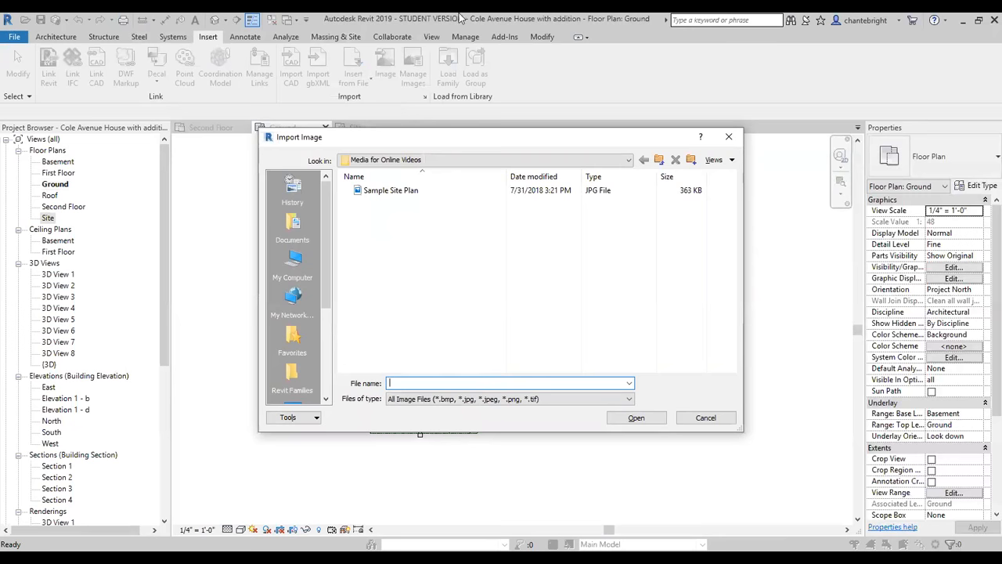
{"action": "left_click", "coordinate": [593, 164]}
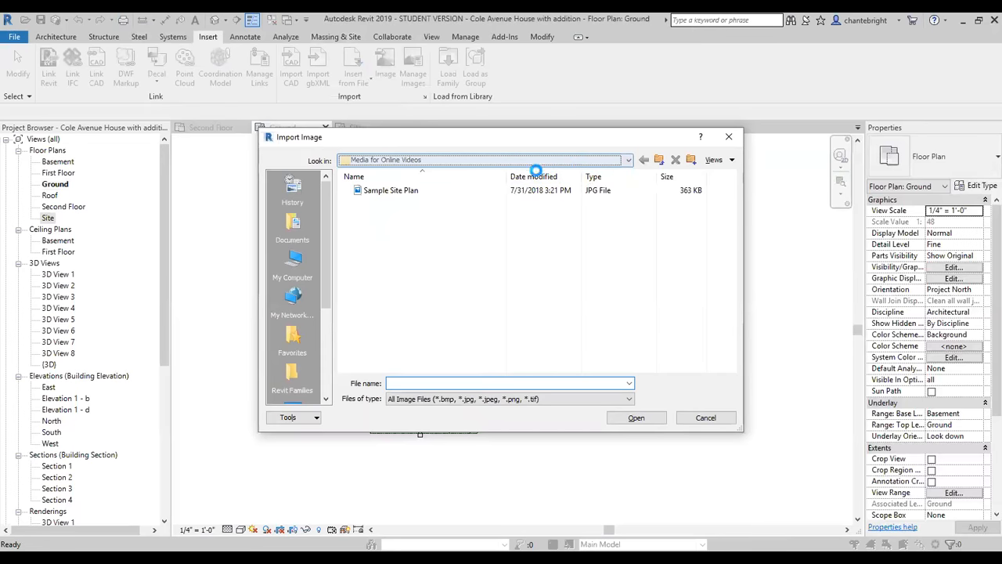
{"action": "left_click", "coordinate": [453, 244]}
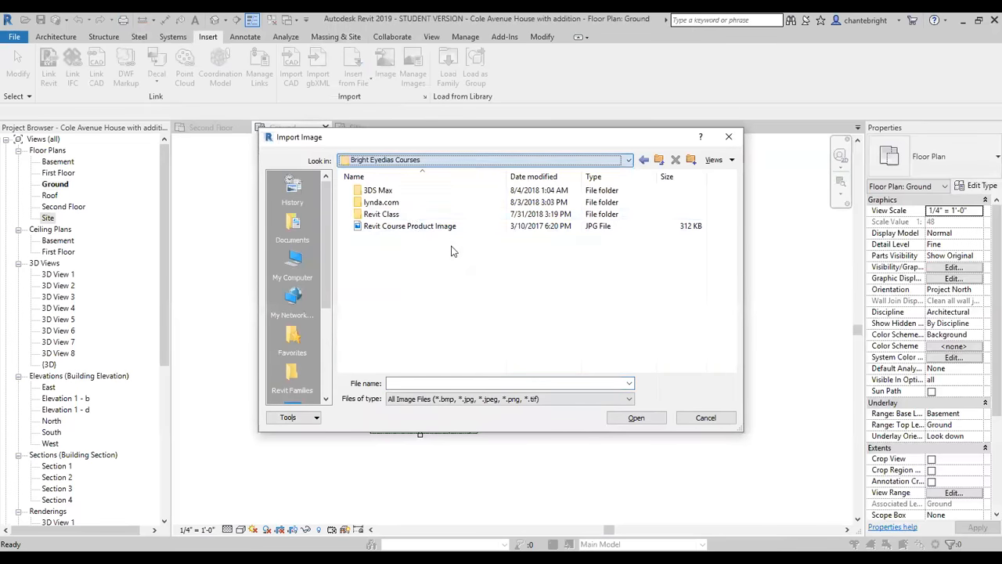
{"action": "left_click", "coordinate": [400, 162]}
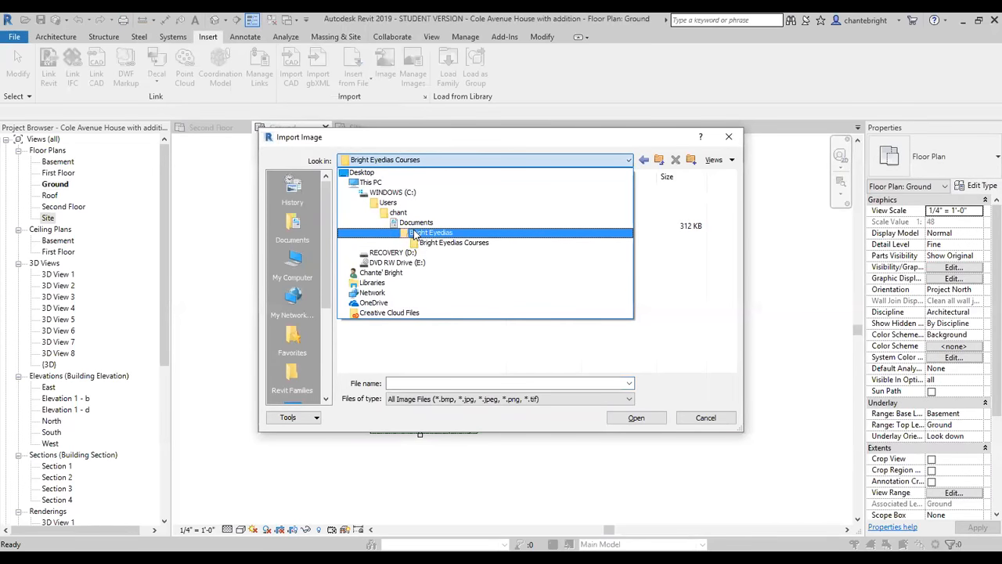
{"action": "left_click", "coordinate": [430, 233]}
{"action": "scroll", "coordinate": [391, 303], "scroll_direction": "down", "scroll_amount": 5}
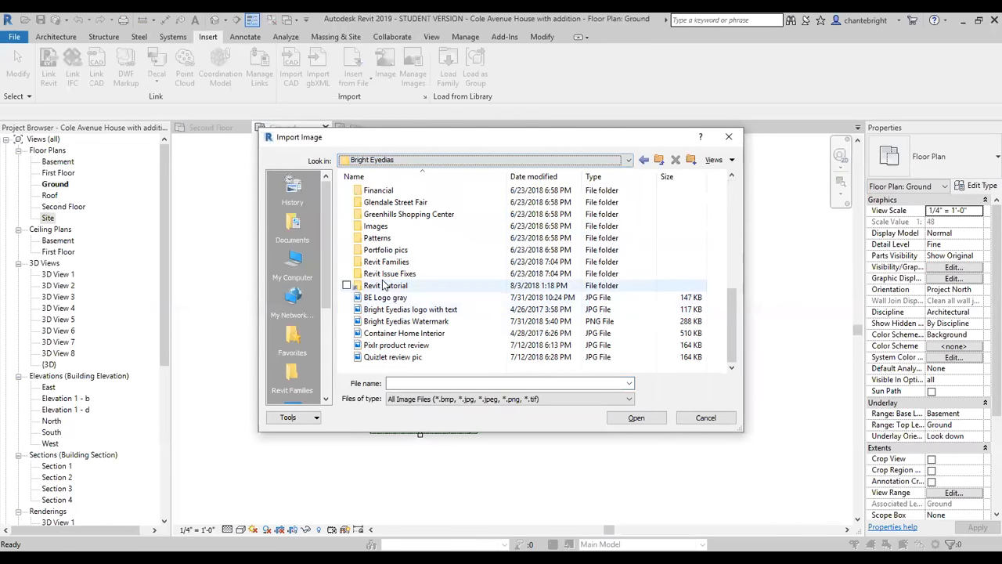
{"action": "double_click", "coordinate": [385, 286]}
{"action": "left_click", "coordinate": [385, 239]}
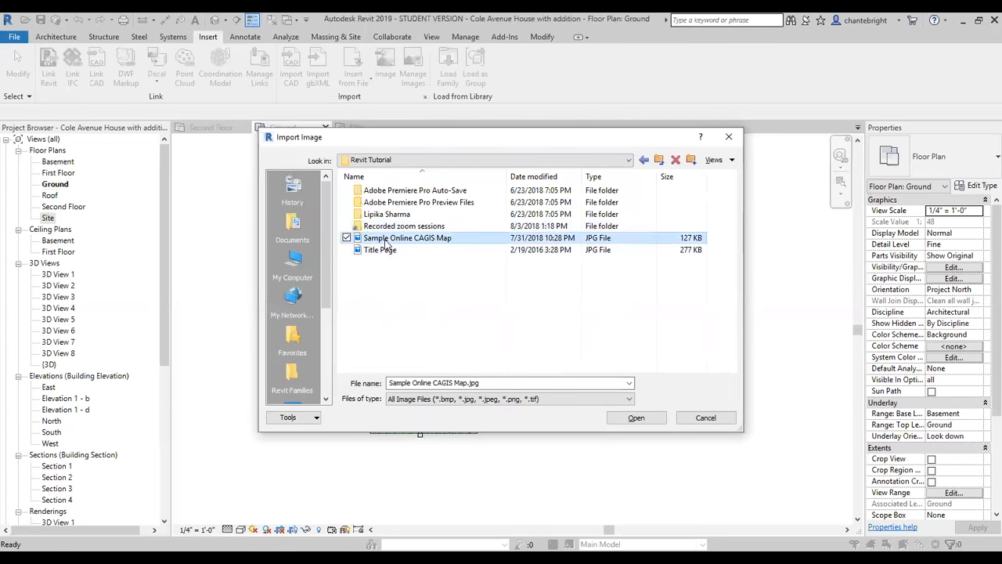
{"action": "left_click", "coordinate": [631, 418]}
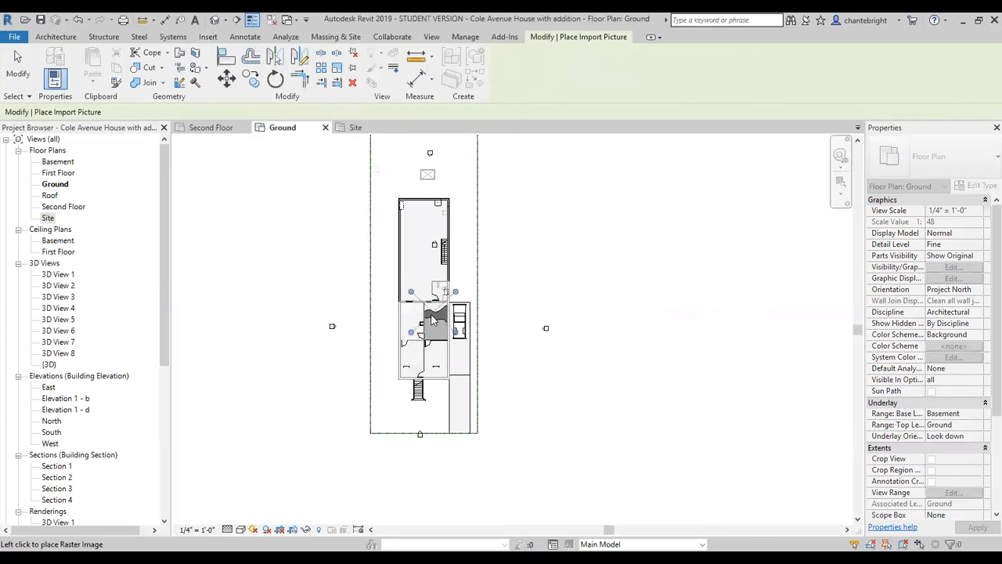
{"action": "left_click", "coordinate": [427, 325]}
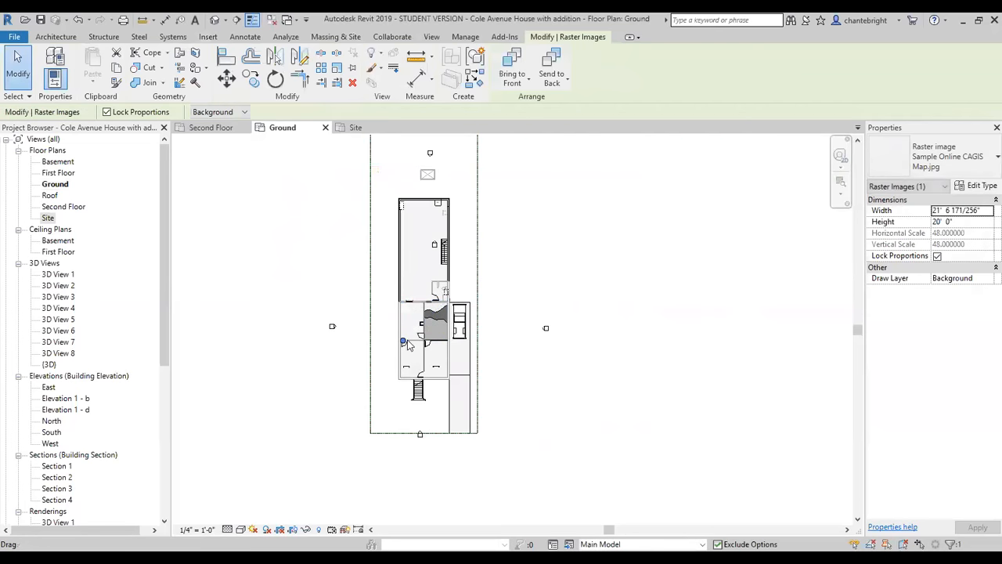
Enlarge the map image to about 235' wide by 218' high and shift it to cover the house and property lines.
{"action": "left_click_drag", "start_coordinate": [402, 342], "coordinate": [279, 464]}
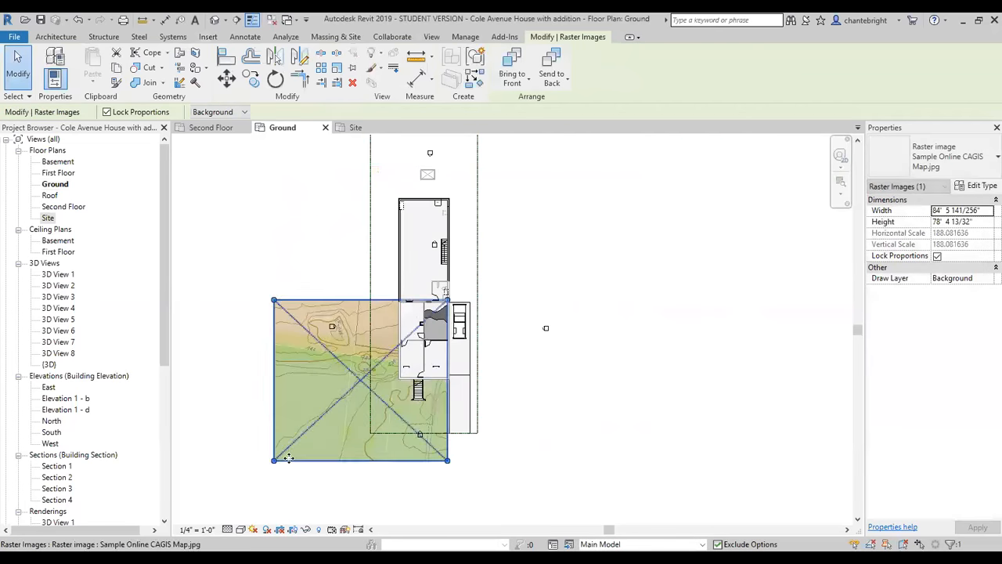
{"action": "scroll", "coordinate": [286, 459], "scroll_direction": "down", "scroll_amount": 2}
{"action": "left_click_drag", "start_coordinate": [390, 355], "coordinate": [552, 109]}
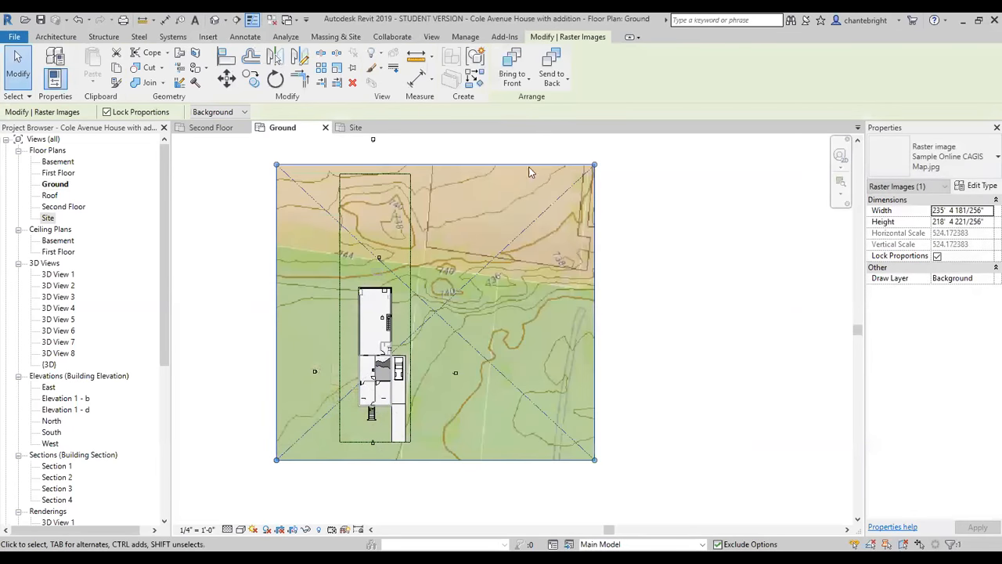
{"action": "left_click_drag", "start_coordinate": [423, 311], "coordinate": [373, 294]}
{"action": "scroll", "coordinate": [374, 294], "scroll_direction": "down", "scroll_amount": 1}
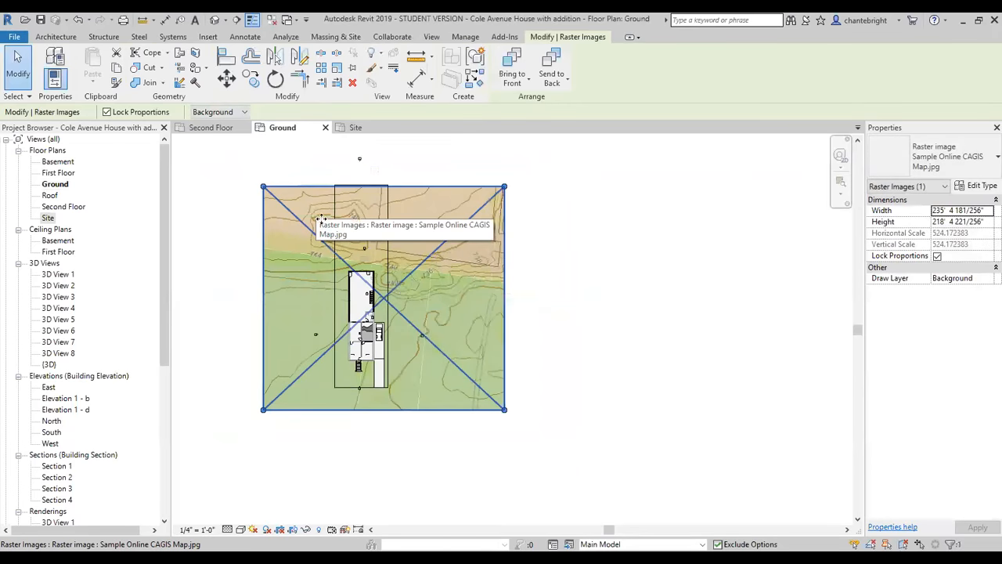
{"action": "left_click_drag", "start_coordinate": [419, 263], "coordinate": [410, 243]}
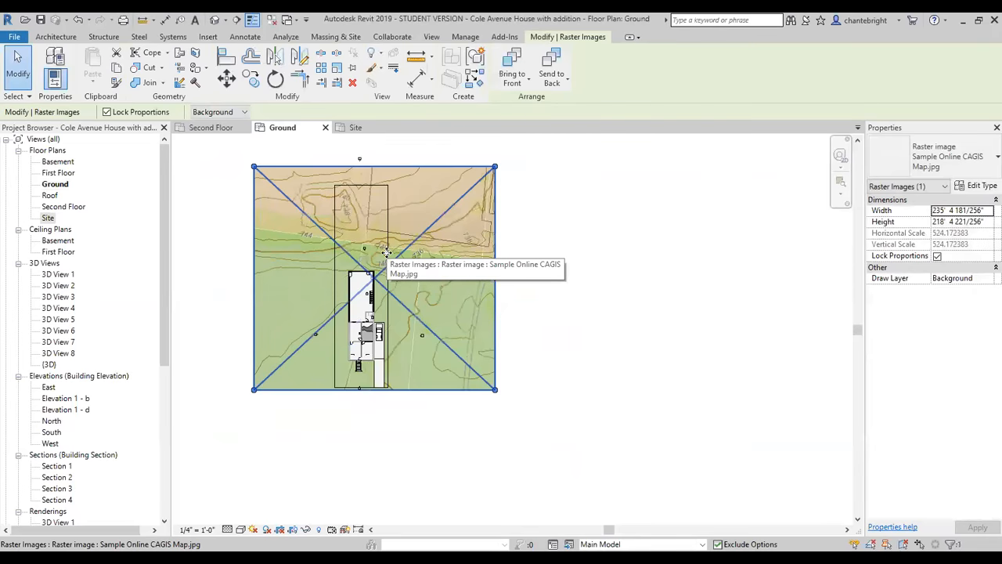
Enlarge the map image to about 298' wide by 277' high and reposition it so the property sits on its western part.
{"action": "left_click_drag", "start_coordinate": [254, 391], "coordinate": [192, 452]}
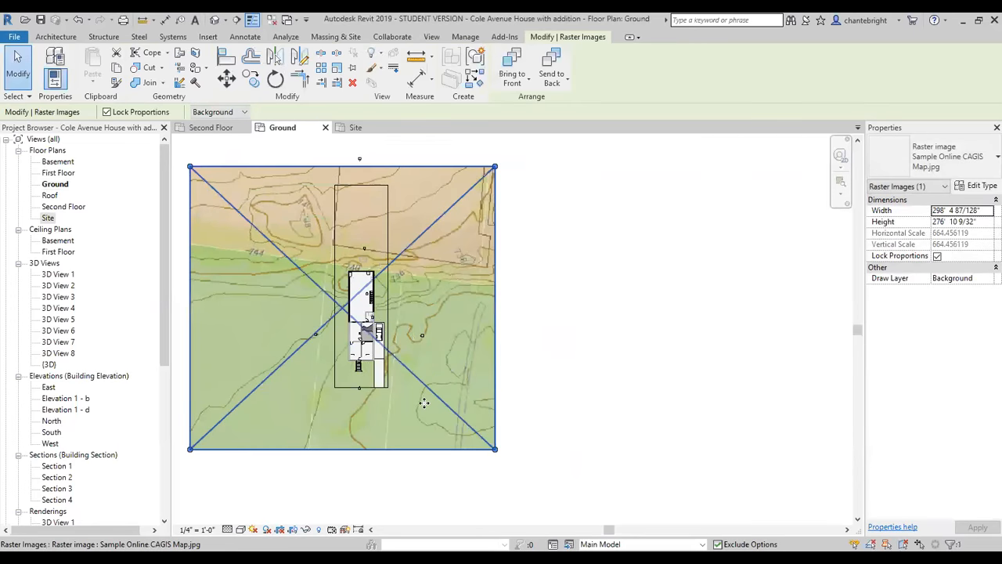
{"action": "left_click_drag", "start_coordinate": [425, 390], "coordinate": [445, 377]}
{"action": "key", "text": "Escape"}
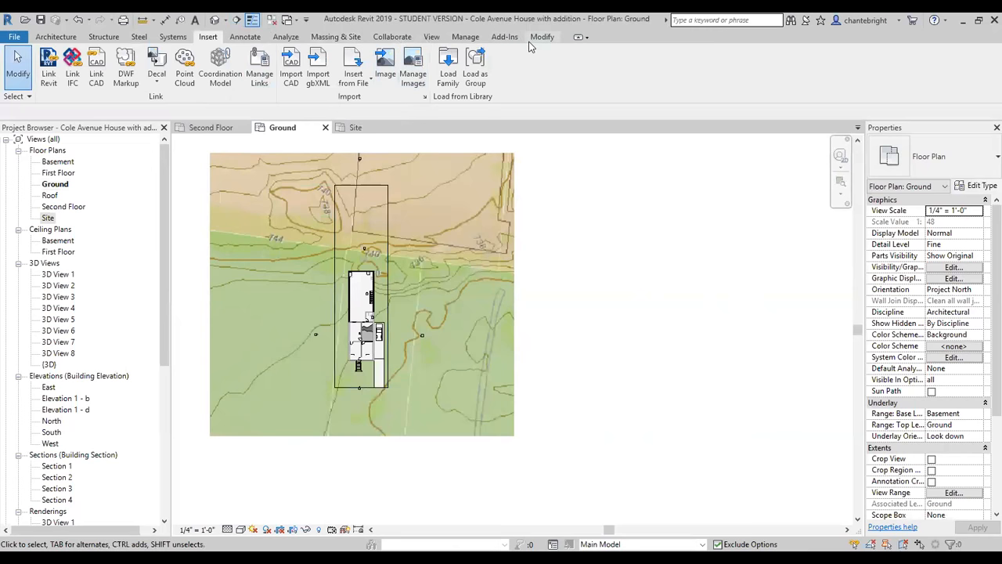
{"action": "left_click", "coordinate": [422, 268]}
{"action": "left_click_drag", "start_coordinate": [420, 275], "coordinate": [466, 248]}
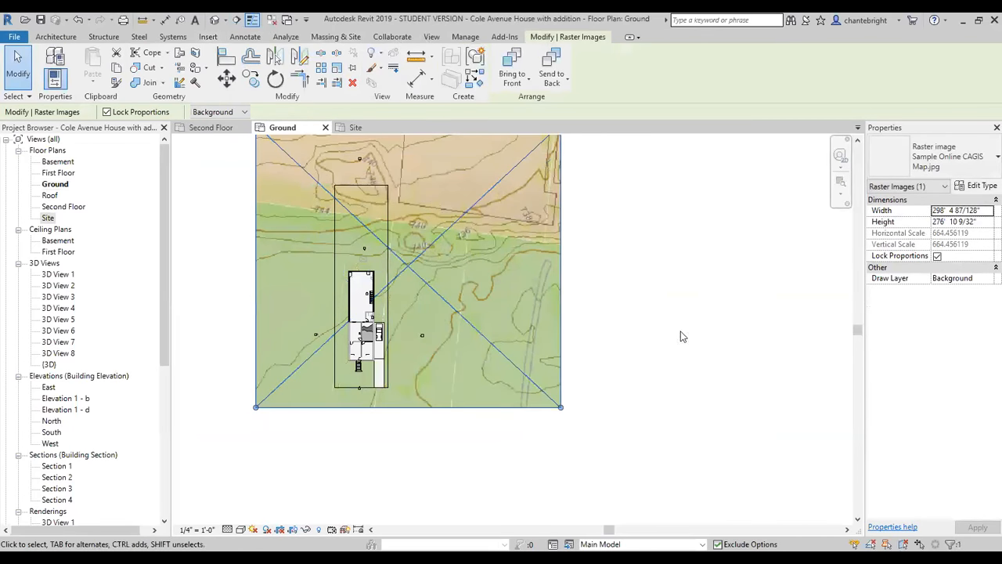
{"action": "left_click", "coordinate": [540, 419]}
Start a toposurface and place points at 0' elevation along the thick brown contour from the map's east edge around its hooked bend.
{"action": "scroll", "coordinate": [614, 201], "scroll_direction": "up", "scroll_amount": 1}
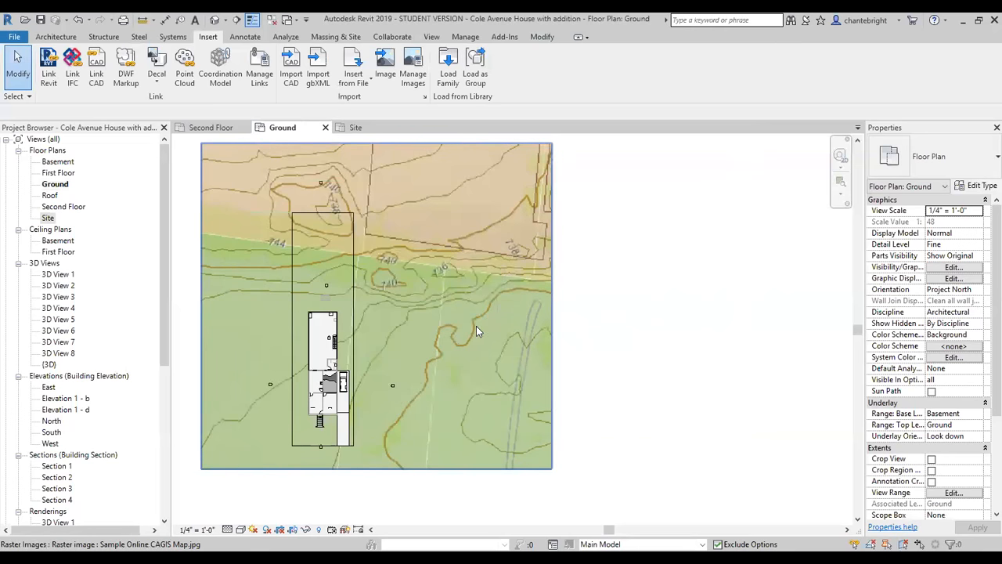
{"action": "left_click", "coordinate": [335, 37]}
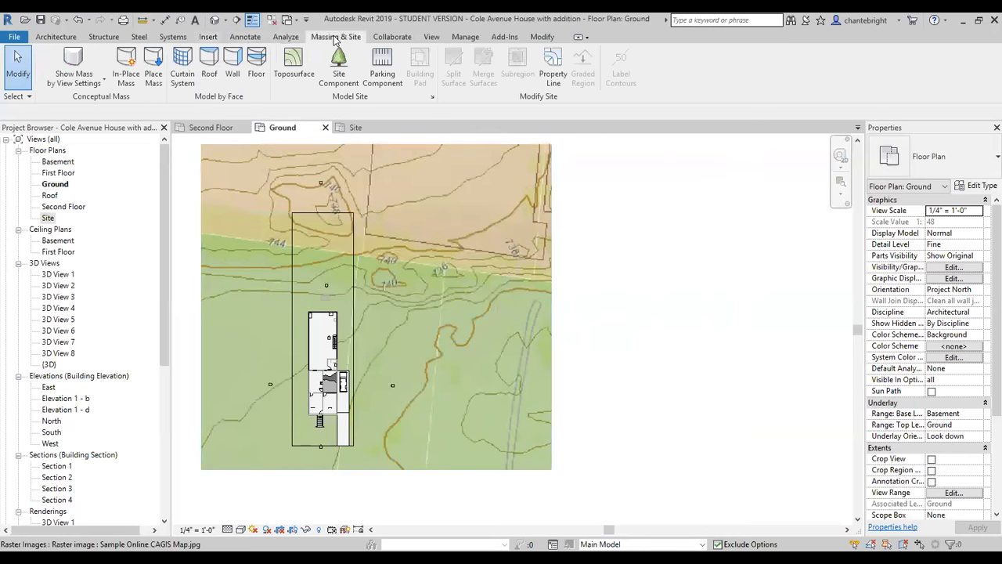
{"action": "left_click", "coordinate": [294, 67]}
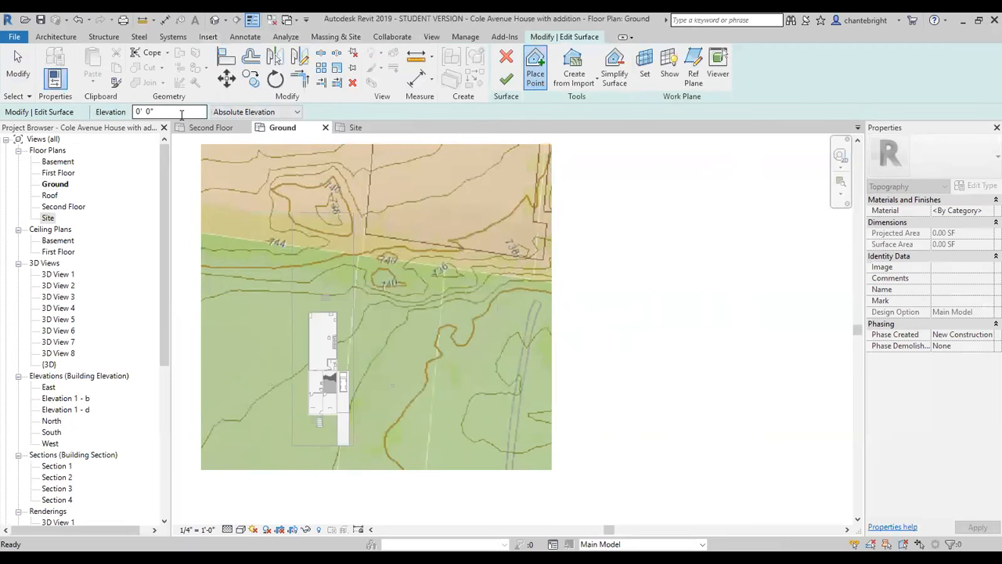
{"action": "left_click", "coordinate": [552, 293]}
{"action": "left_click", "coordinate": [509, 291]}
{"action": "left_click", "coordinate": [487, 313]}
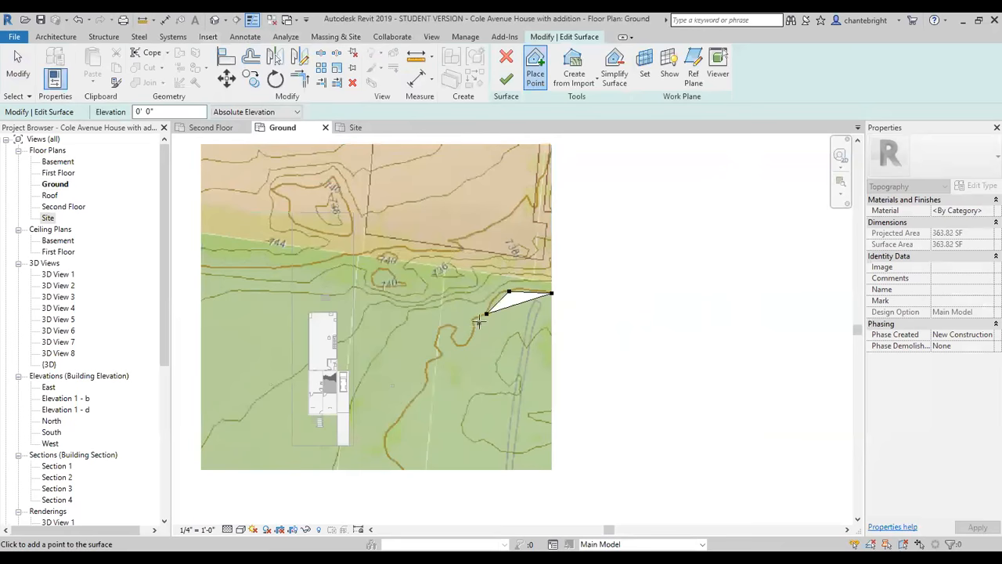
{"action": "left_click", "coordinate": [473, 320]}
{"action": "left_click", "coordinate": [472, 335]}
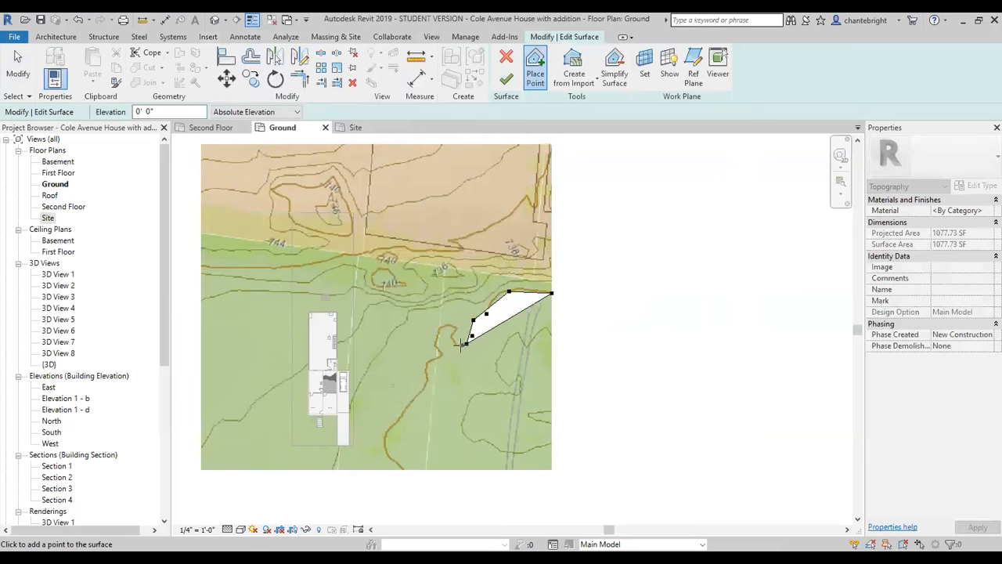
{"action": "left_click", "coordinate": [455, 342]}
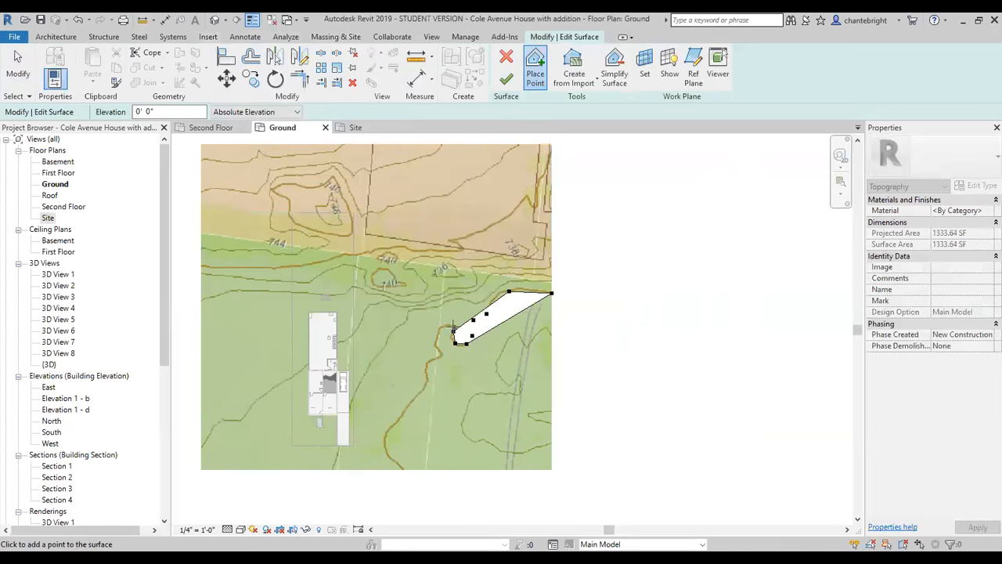
{"action": "left_click", "coordinate": [452, 332]}
{"action": "left_click", "coordinate": [437, 334]}
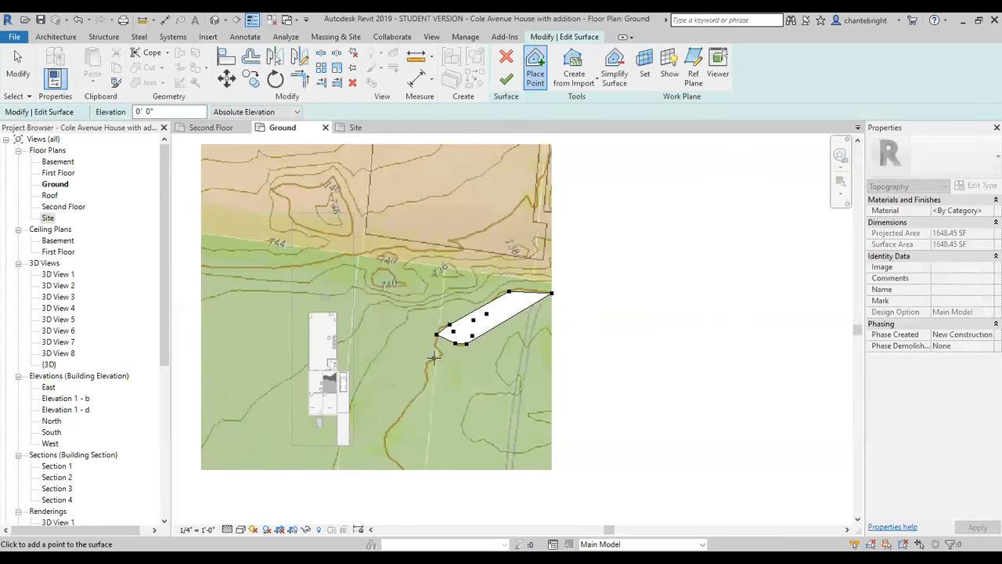
Continue the 0' elevation points southwest along the thick brown contour from the hooked bend to the map's south edge.
{"action": "left_click", "coordinate": [437, 348]}
{"action": "left_click", "coordinate": [442, 354]}
{"action": "left_click", "coordinate": [434, 361]}
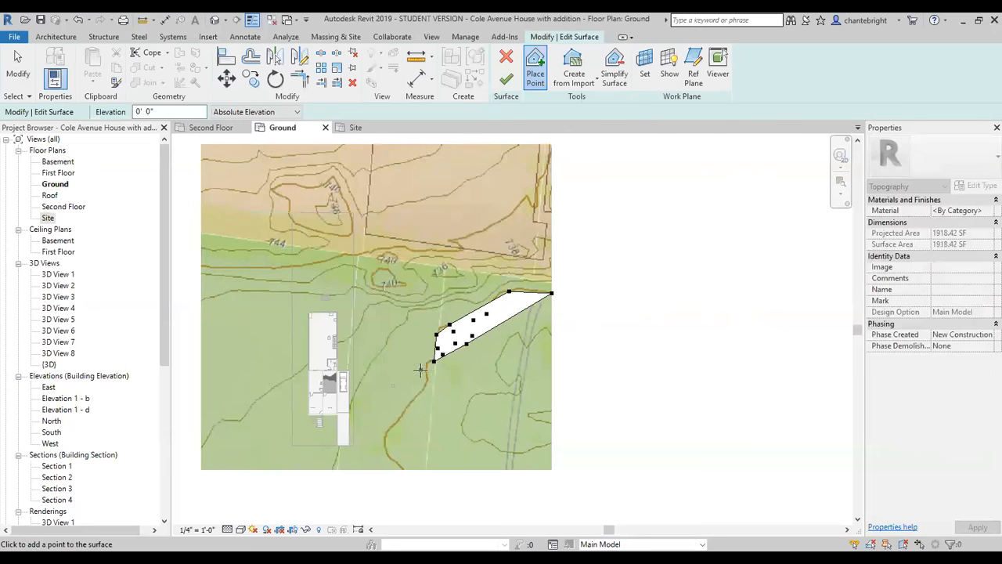
{"action": "left_click", "coordinate": [426, 371]}
{"action": "left_click", "coordinate": [426, 379]}
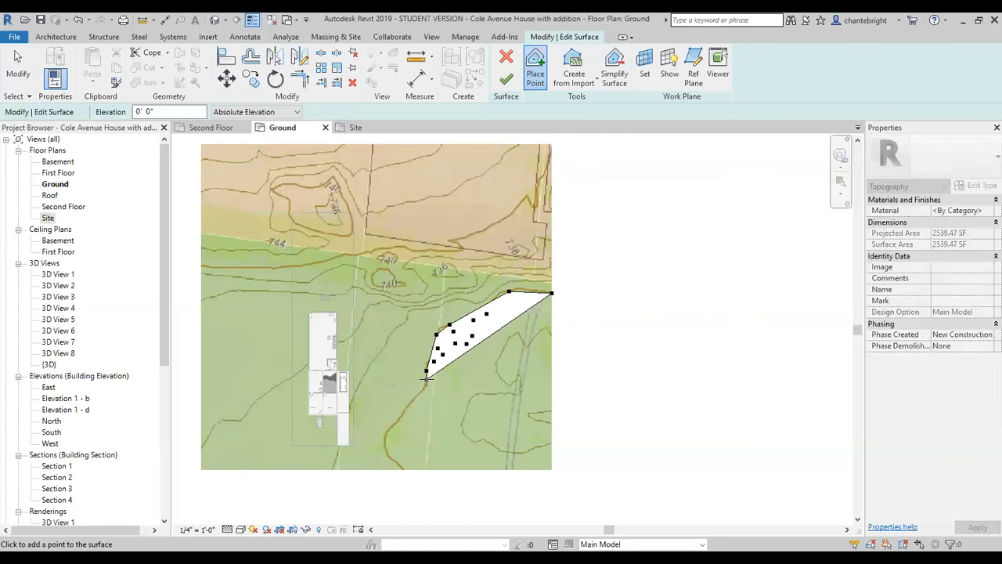
{"action": "left_click", "coordinate": [419, 393]}
{"action": "left_click", "coordinate": [407, 404]}
{"action": "left_click", "coordinate": [400, 416]}
{"action": "left_click", "coordinate": [390, 430]}
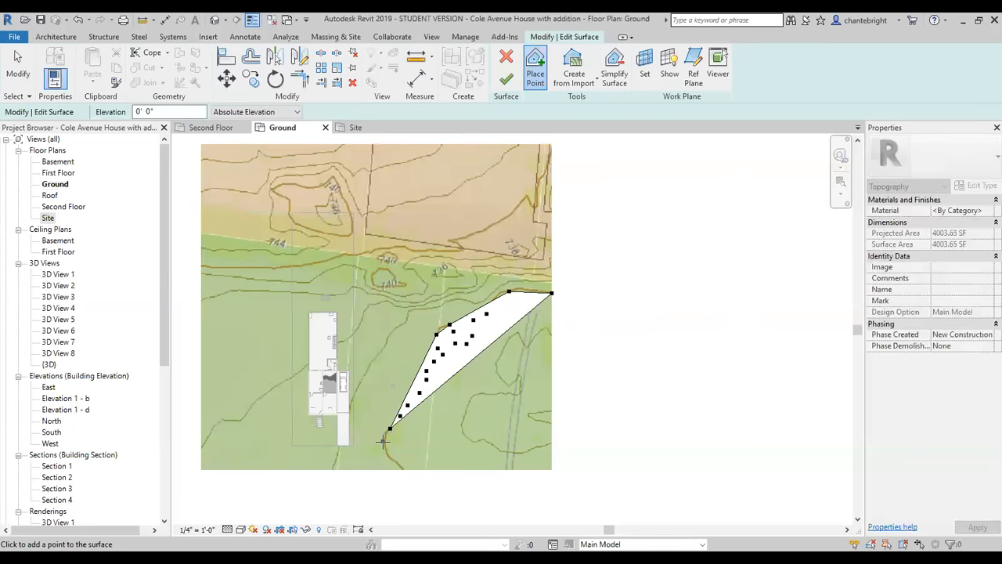
{"action": "left_click", "coordinate": [383, 441]}
{"action": "left_click", "coordinate": [390, 461]}
{"action": "left_click", "coordinate": [399, 467]}
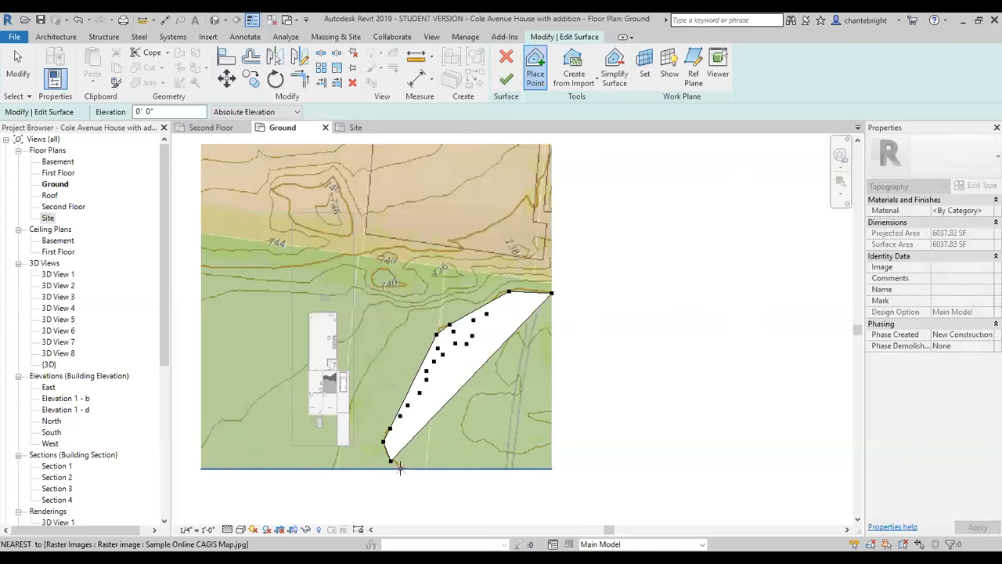
Refine the northeastern stretch of the thick brown contour with additional 0' elevation points where it curves near the map's east edge.
{"action": "left_click", "coordinate": [524, 292]}
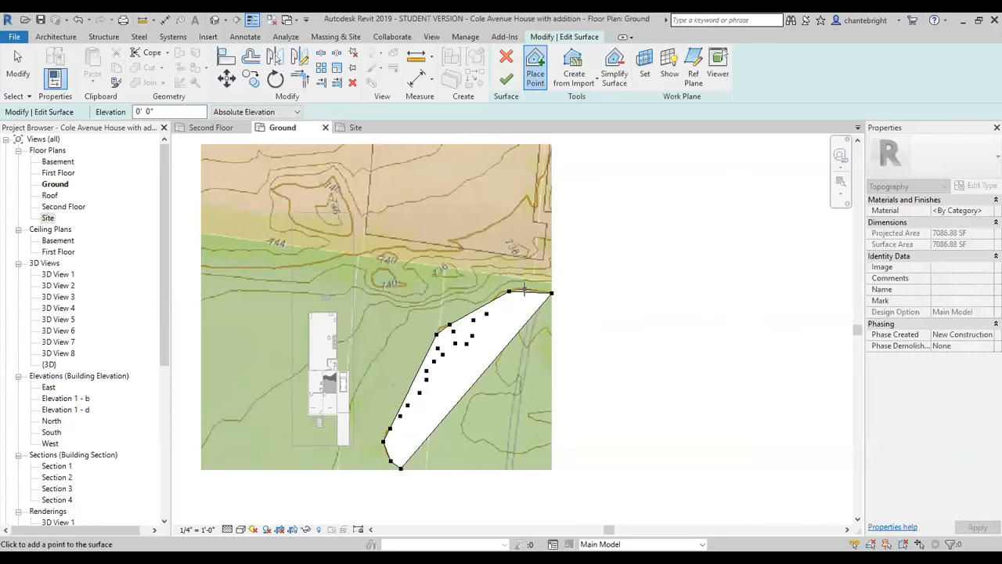
{"action": "scroll", "coordinate": [524, 292], "scroll_direction": "up", "scroll_amount": 5}
{"action": "left_click", "coordinate": [483, 286]}
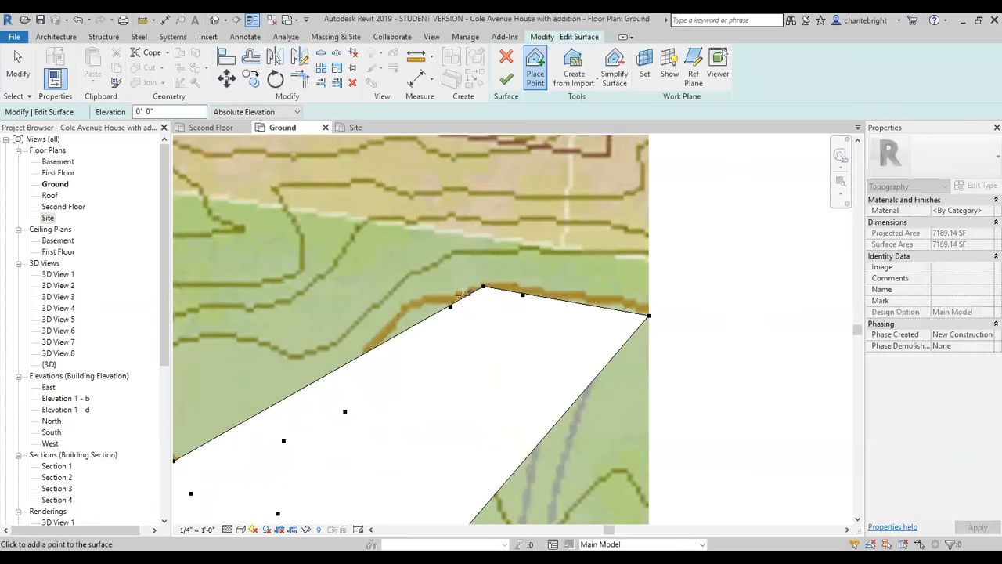
{"action": "left_click", "coordinate": [429, 299]}
{"action": "left_click", "coordinate": [400, 309]}
{"action": "left_click", "coordinate": [380, 347]}
{"action": "scroll", "coordinate": [504, 412], "scroll_direction": "down", "scroll_amount": 8}
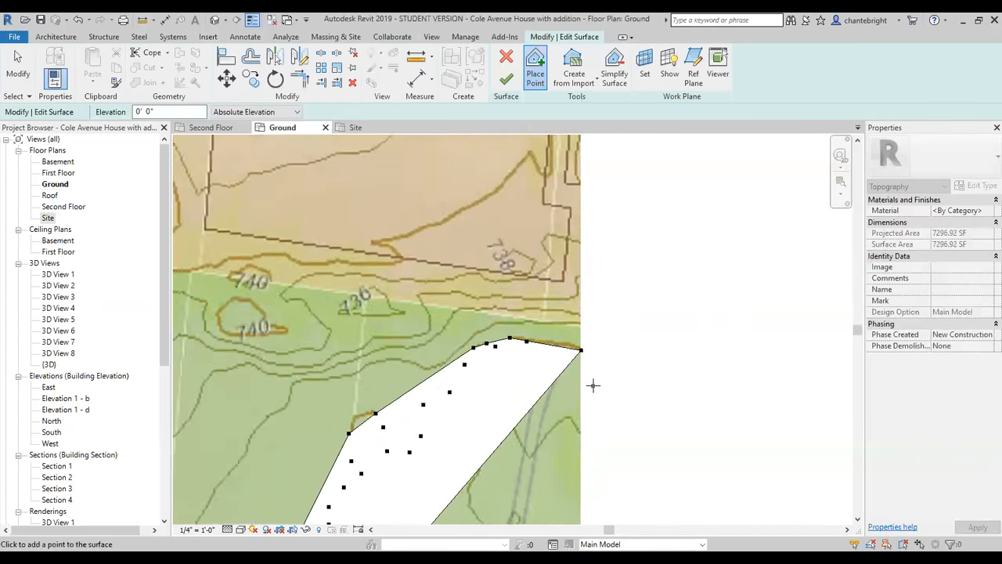
Extend the surface at 0' elevation to the southeast corner of the map image.
{"action": "scroll", "coordinate": [552, 468], "scroll_direction": "up", "scroll_amount": 2}
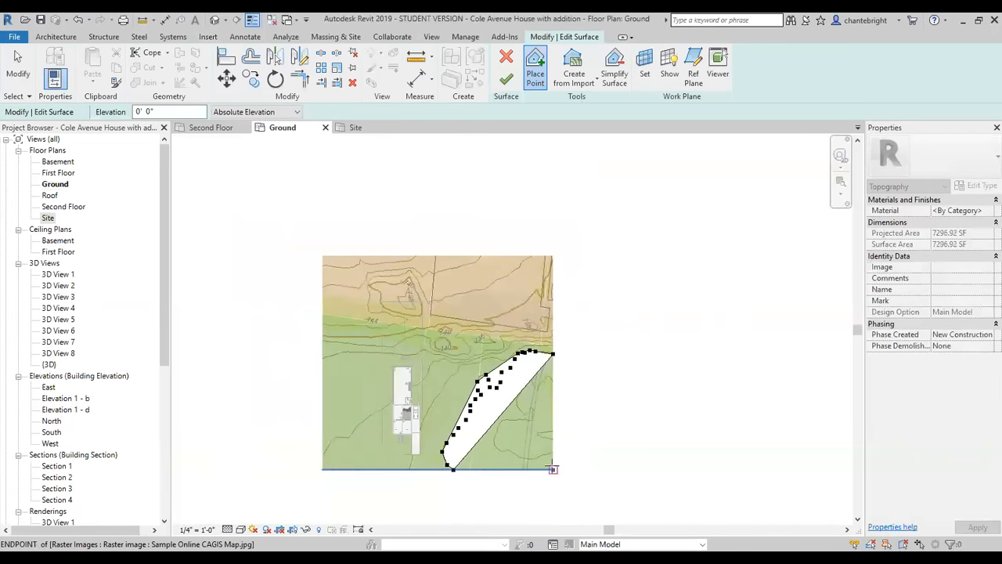
{"action": "left_click", "coordinate": [553, 470]}
{"action": "scroll", "coordinate": [472, 403], "scroll_direction": "up", "scroll_amount": 3}
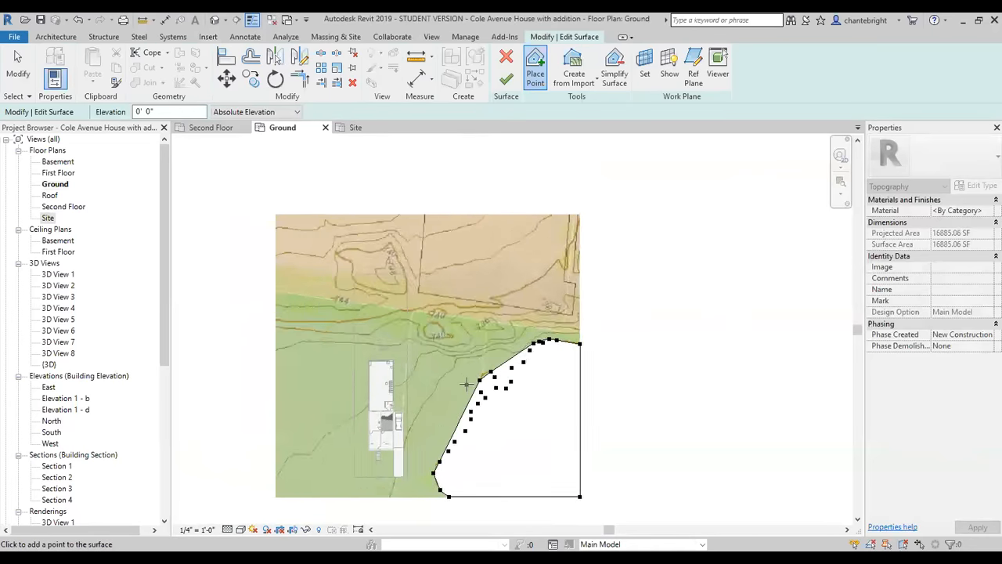
{"action": "scroll", "coordinate": [599, 332], "scroll_direction": "down", "scroll_amount": 1}
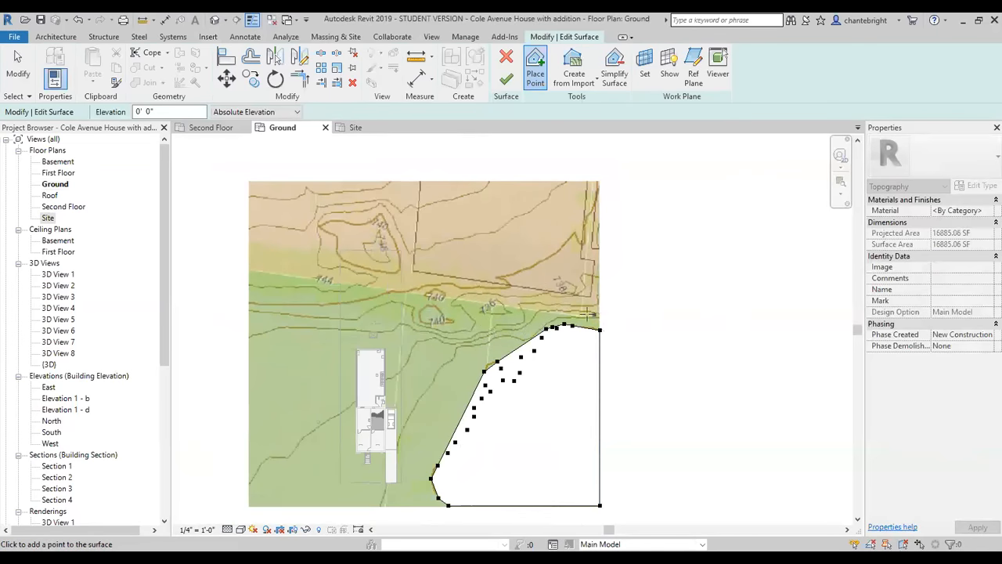
Set the point elevation to 2' and trace the next contour from the map's east edge to its first dip southwest.
{"action": "left_click", "coordinate": [167, 112]}
{"action": "left_click_drag", "start_coordinate": [168, 113], "coordinate": [112, 125]}
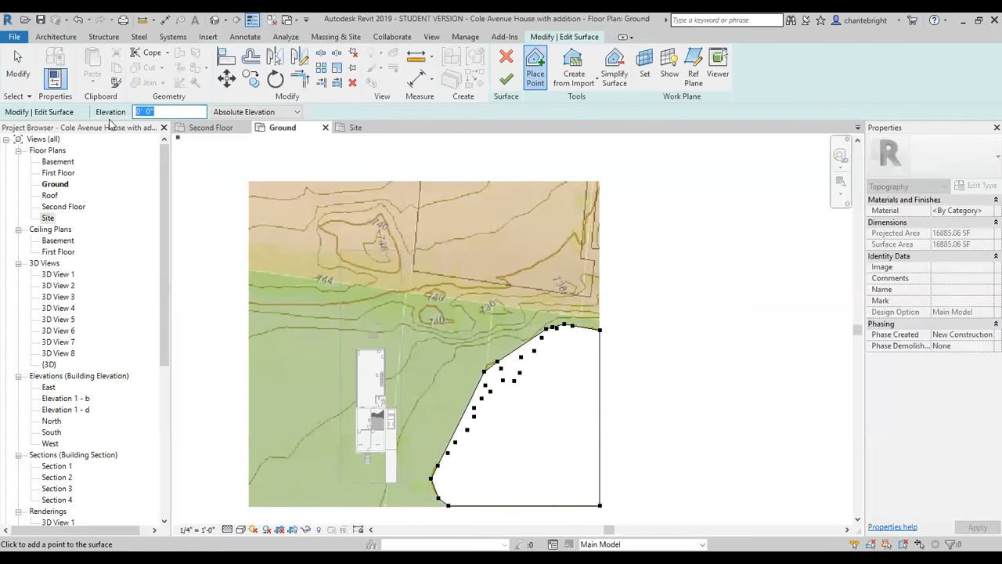
{"action": "type", "text": "2"}
{"action": "key", "text": "Return"}
{"action": "left_click", "coordinate": [430, 379]}
{"action": "scroll", "coordinate": [629, 318], "scroll_direction": "up", "scroll_amount": 3}
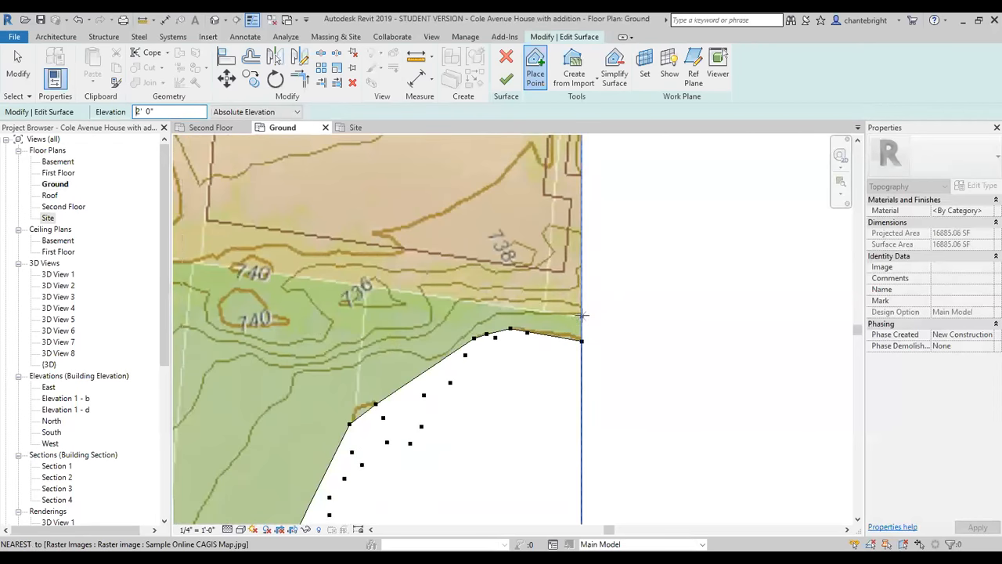
{"action": "left_click", "coordinate": [583, 313]}
{"action": "left_click", "coordinate": [541, 313]}
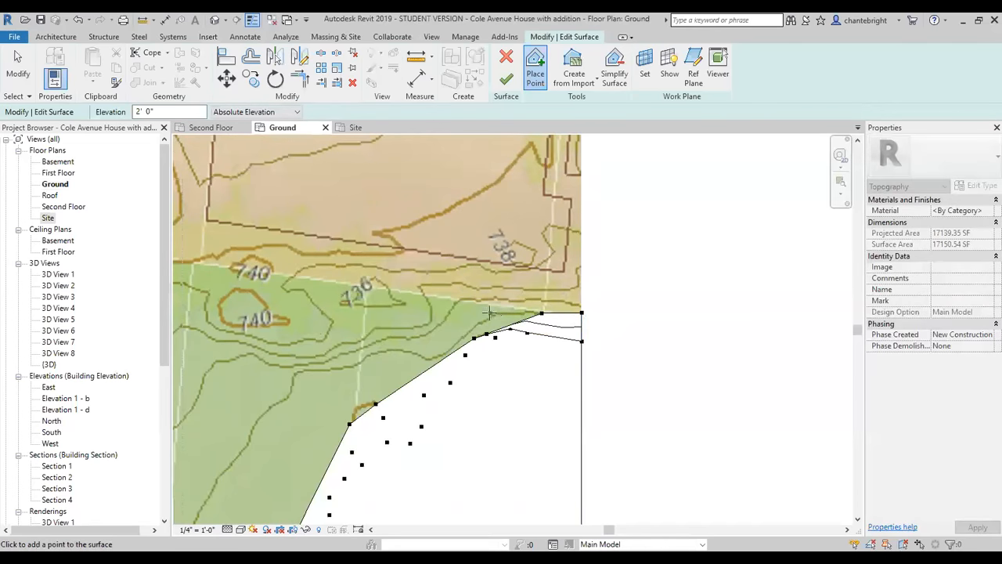
{"action": "left_click", "coordinate": [495, 316]}
{"action": "left_click", "coordinate": [465, 335]}
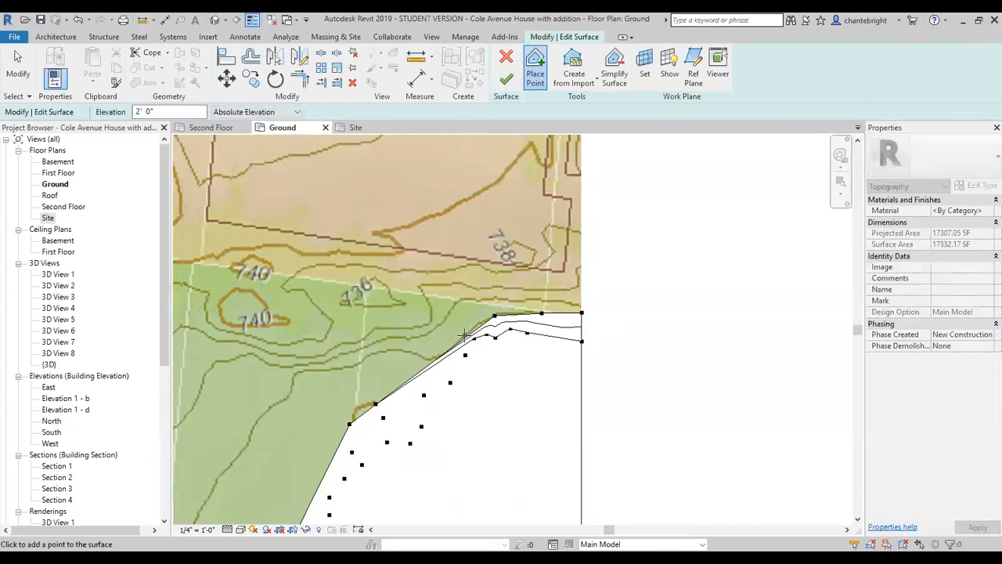
{"action": "left_click", "coordinate": [429, 358]}
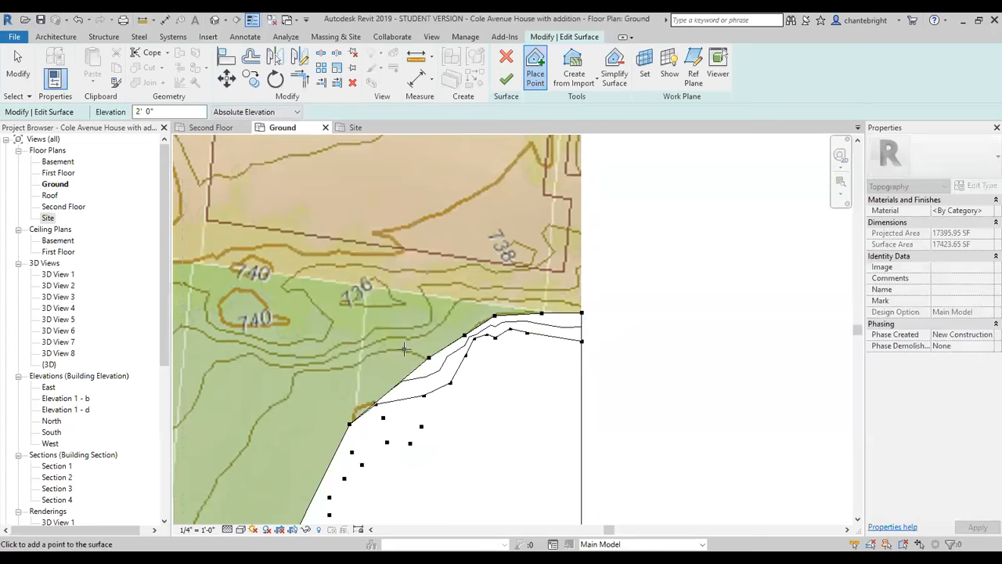
Continue the 2' elevation points westward along the contour to where it turns southwest, northeast of the house.
{"action": "left_click", "coordinate": [404, 349]}
{"action": "left_click", "coordinate": [379, 352]}
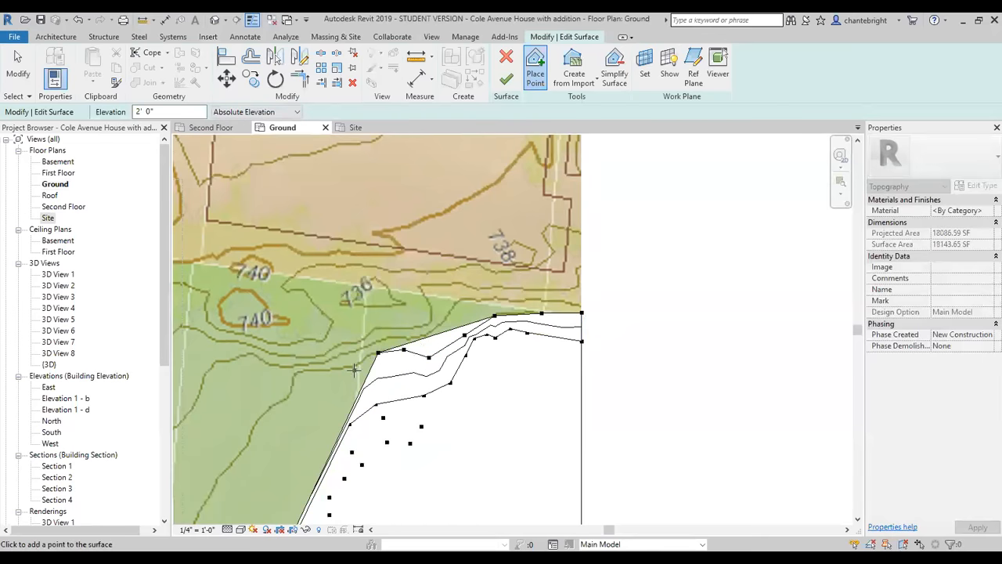
{"action": "left_click", "coordinate": [356, 365]}
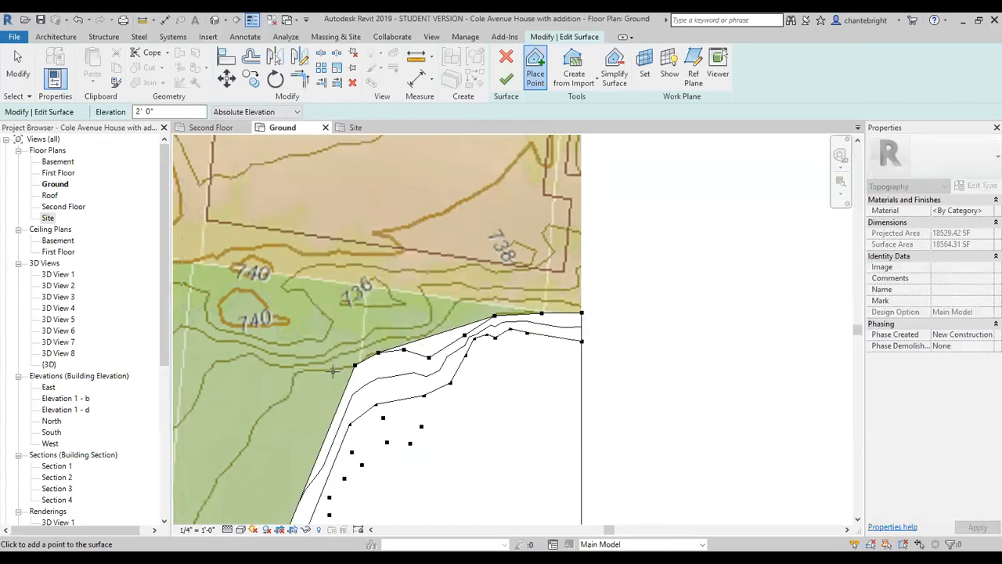
{"action": "left_click", "coordinate": [330, 370]}
{"action": "left_click", "coordinate": [306, 369]}
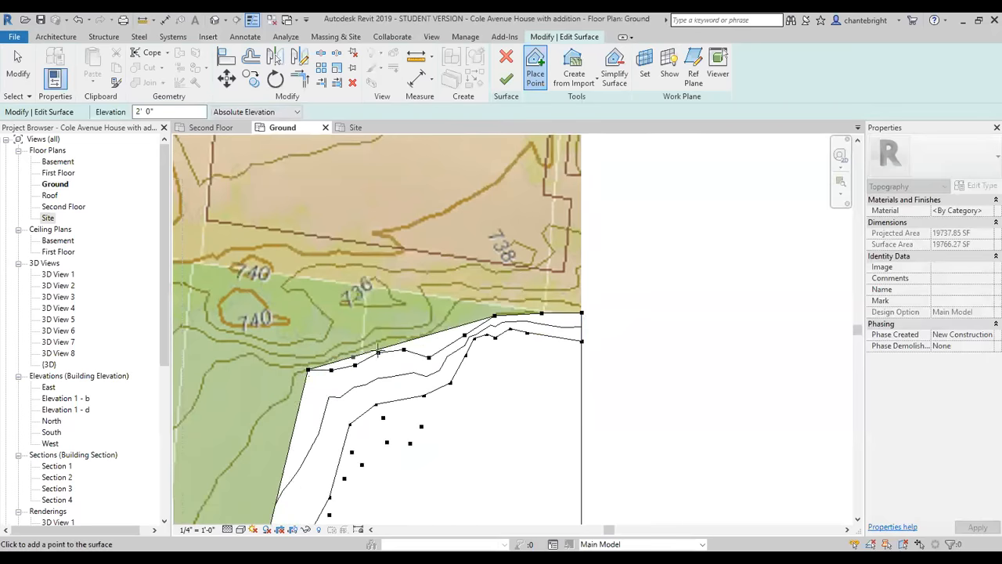
{"action": "scroll", "coordinate": [364, 357], "scroll_direction": "down", "scroll_amount": 1}
{"action": "scroll", "coordinate": [306, 369], "scroll_direction": "up", "scroll_amount": 1}
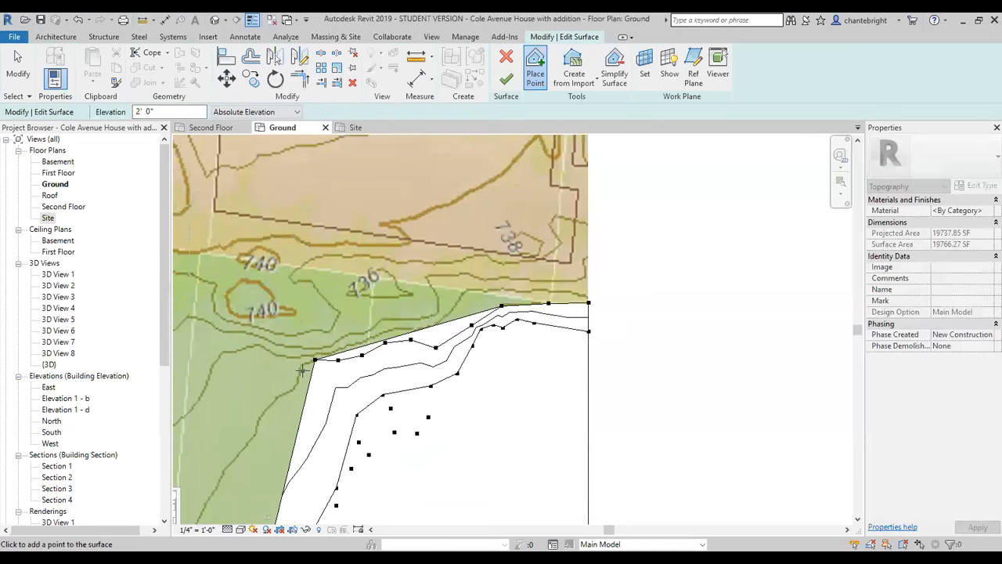
Place 2' elevation points around the contour's bend northeast of the house, following it southwest.
{"action": "left_click", "coordinate": [302, 369]}
{"action": "scroll", "coordinate": [310, 368], "scroll_direction": "down", "scroll_amount": 1}
{"action": "scroll", "coordinate": [333, 367], "scroll_direction": "up", "scroll_amount": 1}
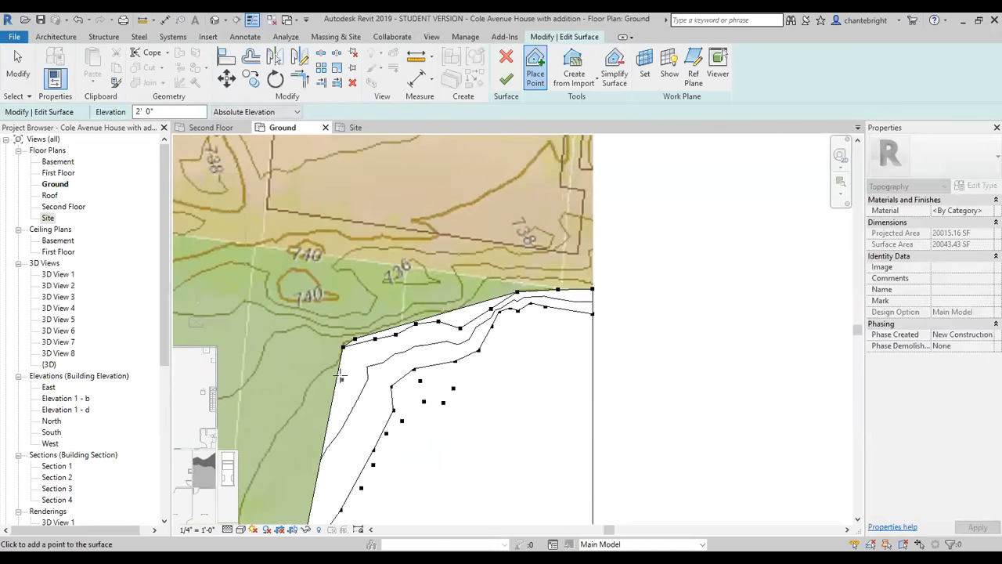
{"action": "left_click", "coordinate": [333, 367]}
{"action": "scroll", "coordinate": [333, 366], "scroll_direction": "down", "scroll_amount": 1}
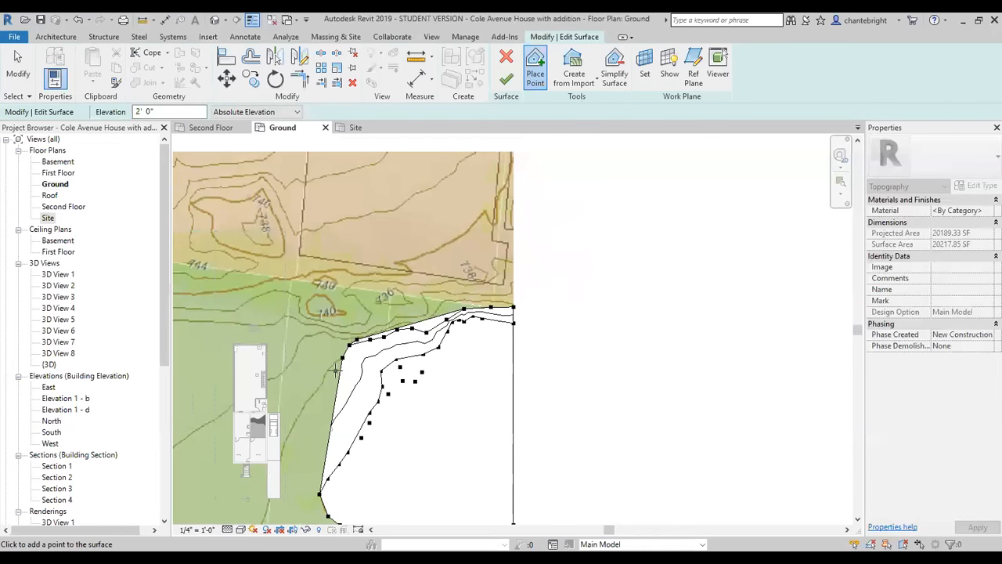
{"action": "left_click", "coordinate": [331, 365]}
{"action": "scroll", "coordinate": [331, 365], "scroll_direction": "down", "scroll_amount": 3}
{"action": "scroll", "coordinate": [333, 364], "scroll_direction": "up", "scroll_amount": 2}
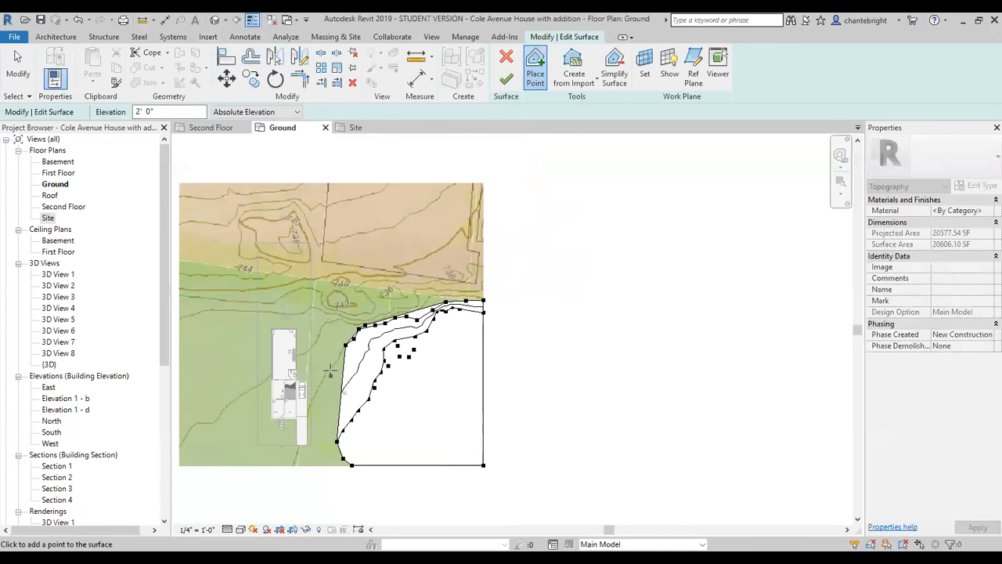
Finish the 2' contour with points running down past the concrete pad beside the house to the map's south edge.
{"action": "left_click", "coordinate": [337, 358]}
{"action": "left_click", "coordinate": [324, 376]}
{"action": "left_click", "coordinate": [318, 391]}
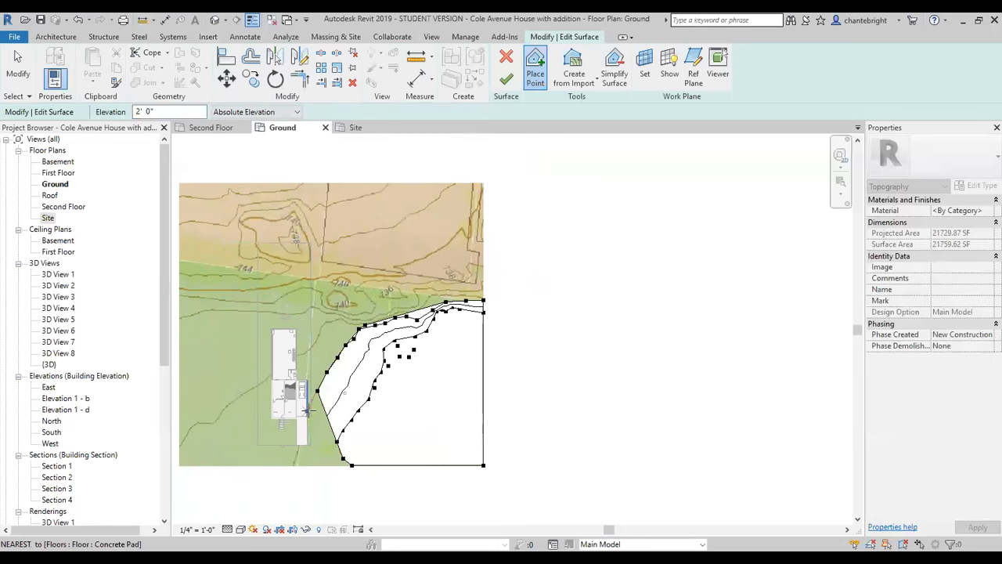
{"action": "left_click", "coordinate": [309, 408]}
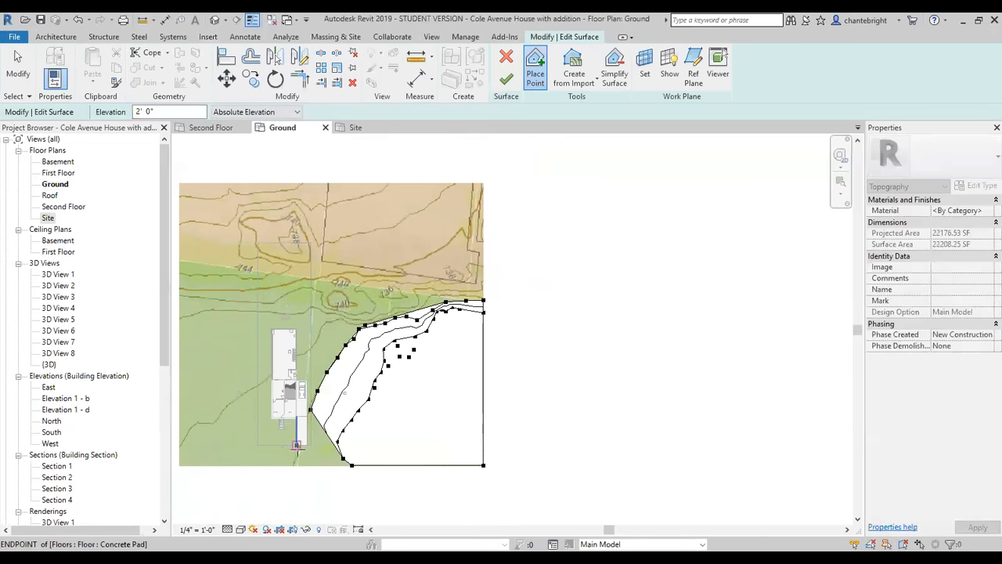
{"action": "left_click", "coordinate": [298, 464]}
{"action": "left_click", "coordinate": [291, 465]}
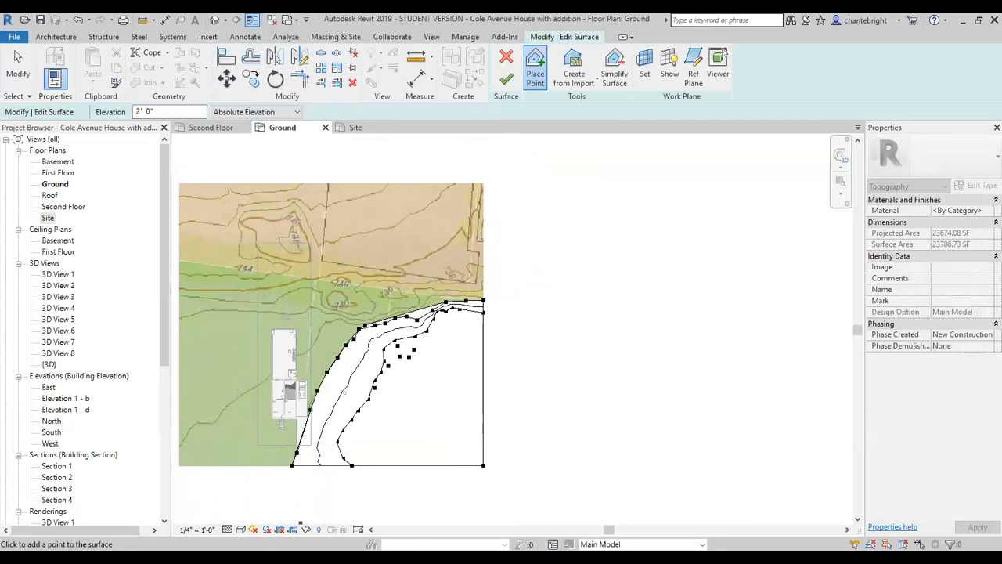
Change the Ground plan's visual style to Wireframe to see the map beneath the surface.
{"action": "left_click", "coordinate": [240, 529]}
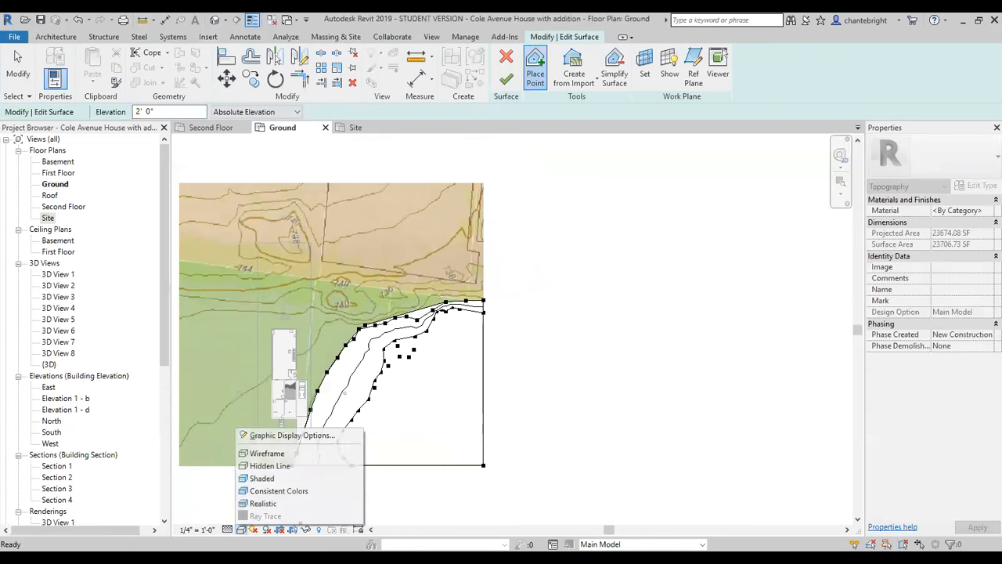
{"action": "left_click", "coordinate": [280, 453]}
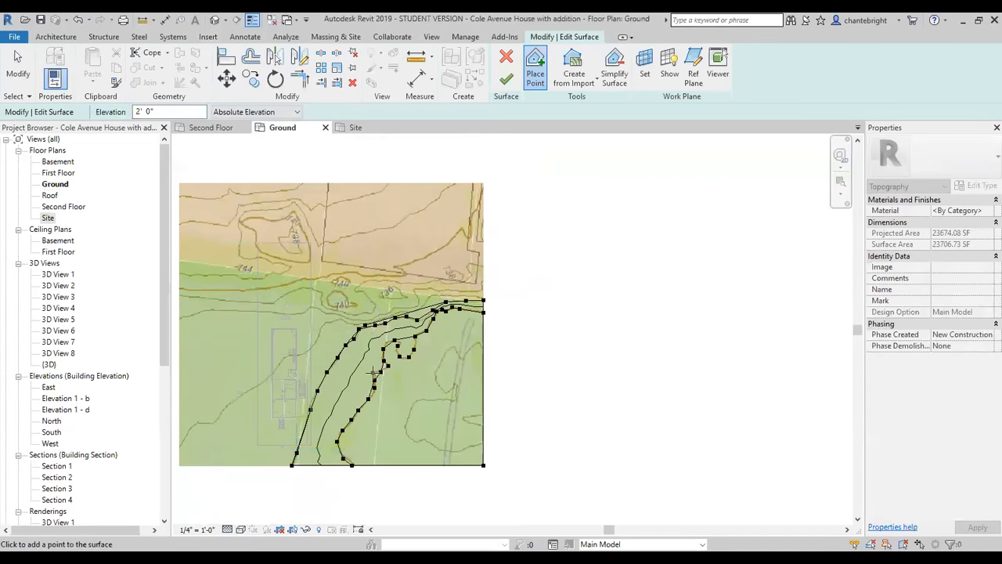
{"action": "scroll", "coordinate": [384, 380], "scroll_direction": "up", "scroll_amount": 4}
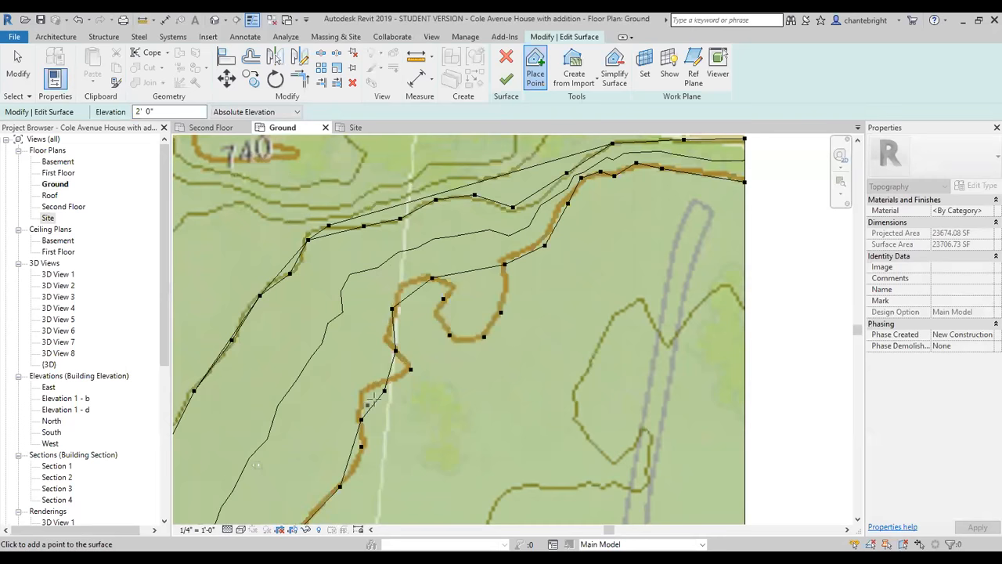
Stop placing points and move the 0' elevation point southwest of the brown contour's small notch onto the contour.
{"action": "left_click", "coordinate": [409, 367]}
{"action": "key", "text": "Escape"}
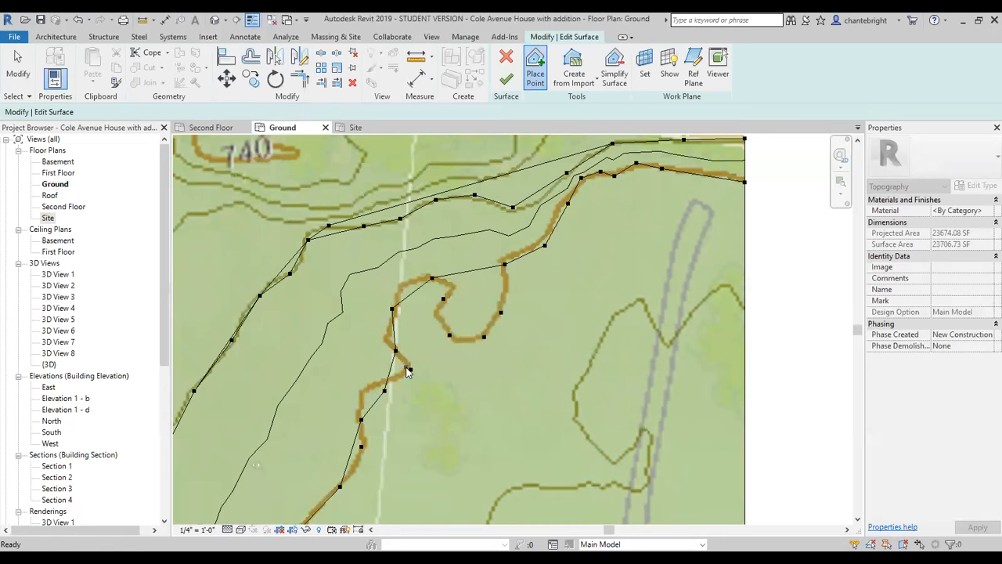
{"action": "left_click", "coordinate": [383, 391]}
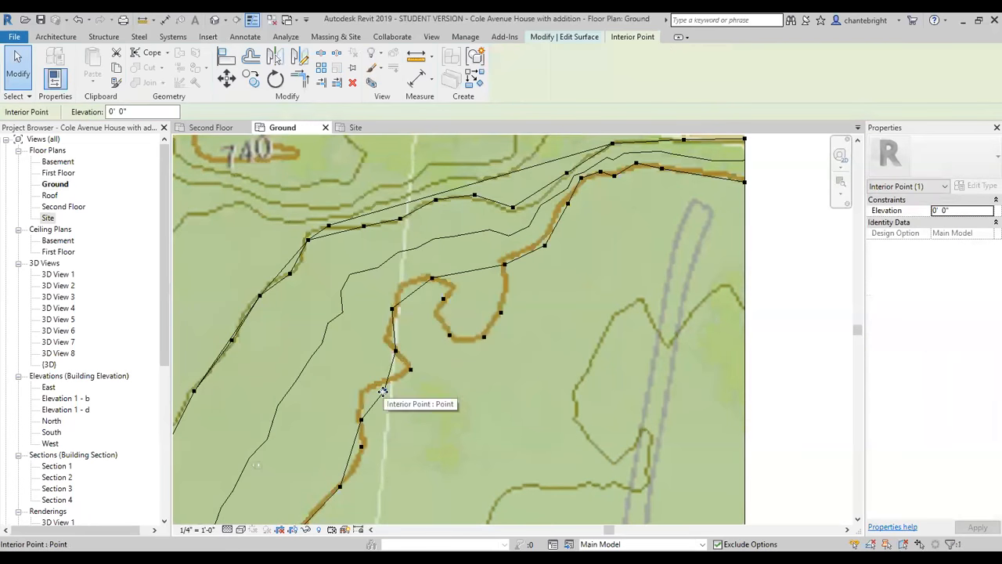
{"action": "left_click_drag", "start_coordinate": [368, 389], "coordinate": [366, 388]}
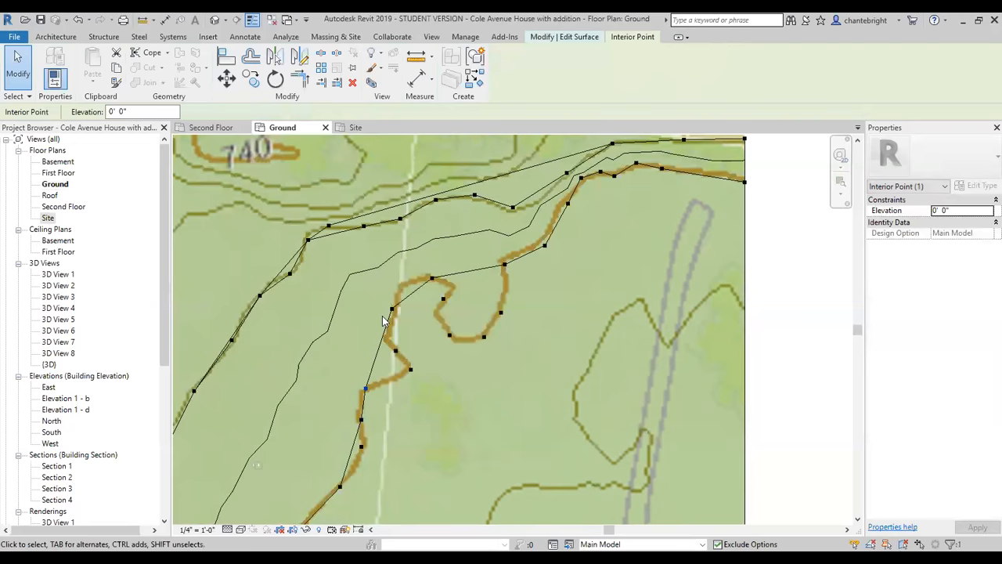
Reposition the 0' elevation points between the notch and the loop so they sit on the brown contour's corners.
{"action": "scroll", "coordinate": [338, 375], "scroll_direction": "down", "scroll_amount": 3}
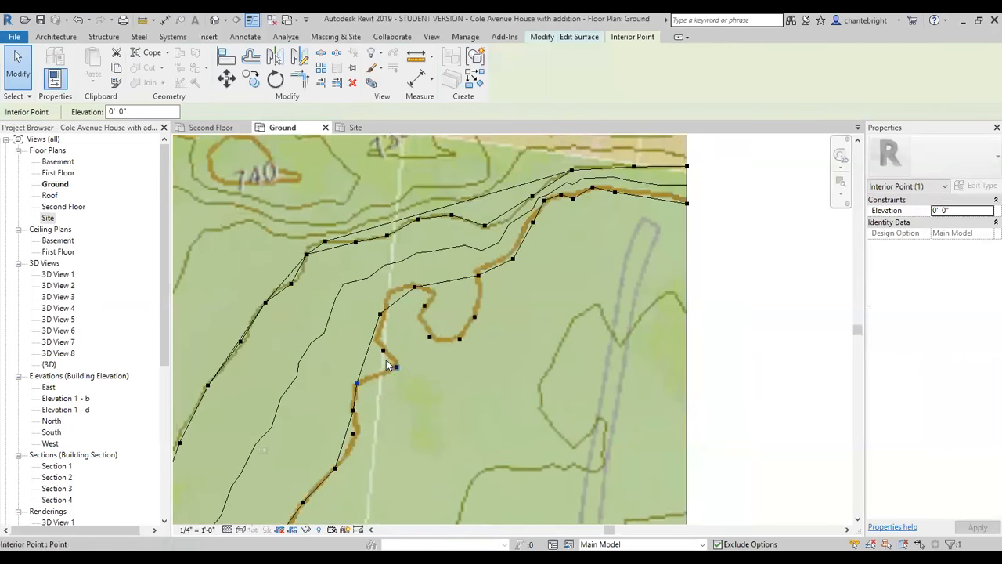
{"action": "scroll", "coordinate": [386, 360], "scroll_direction": "up", "scroll_amount": 2}
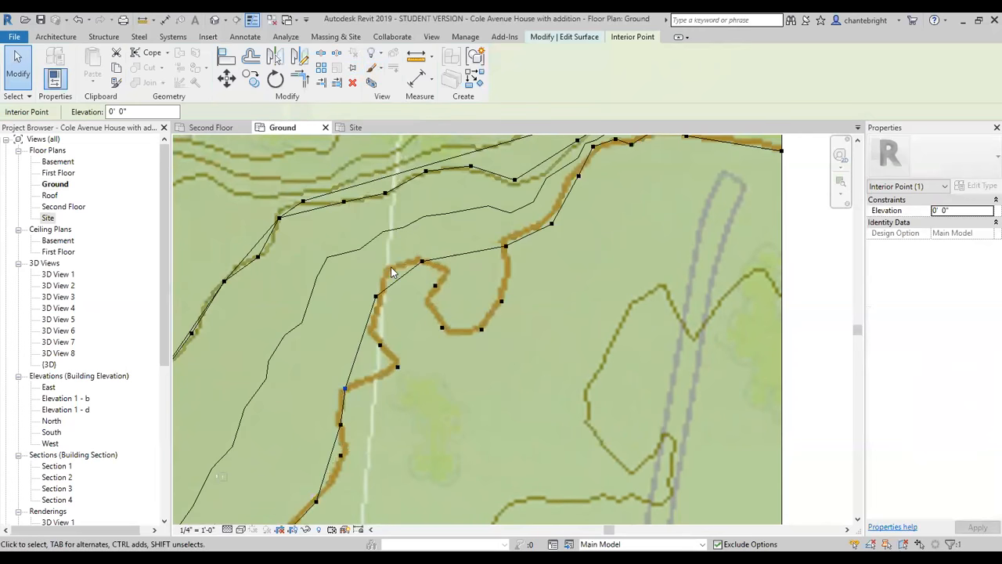
{"action": "left_click_drag", "start_coordinate": [375, 297], "coordinate": [372, 331]}
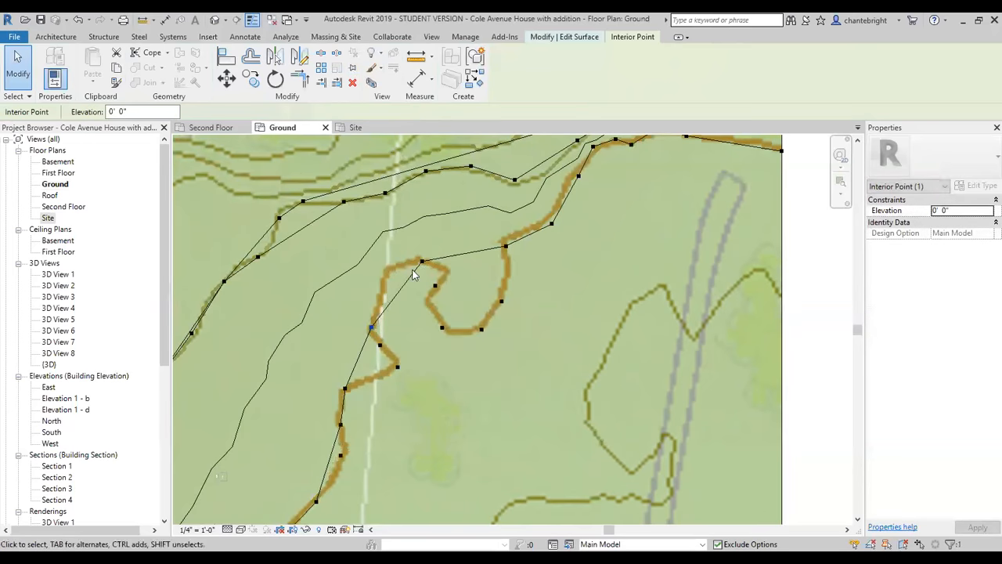
{"action": "mouse_move", "coordinate": [420, 262]}
{"action": "left_mouse_down"}
{"action": "mouse_move", "coordinate": [390, 271]}
{"action": "mouse_move", "coordinate": [421, 261]}
{"action": "left_mouse_up"}
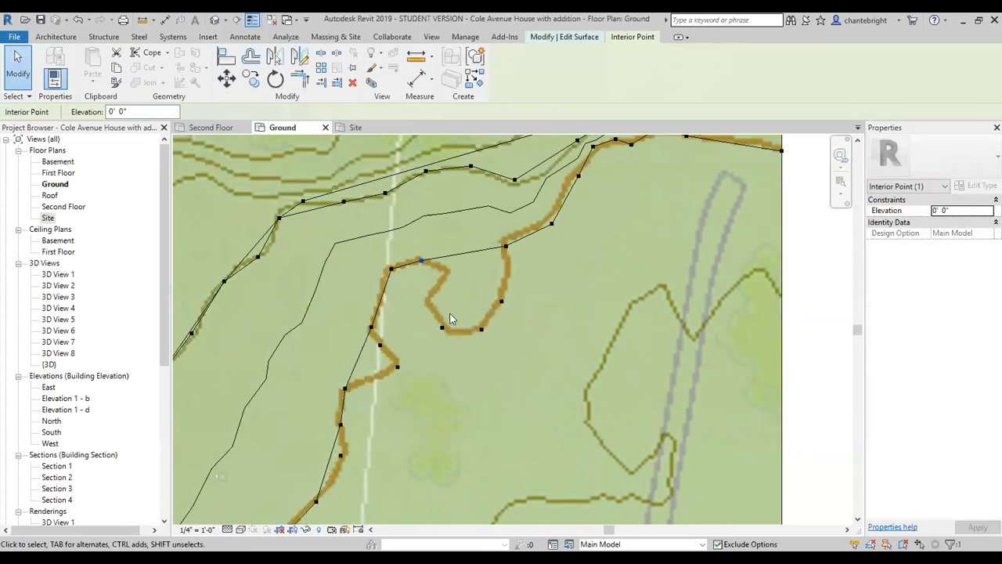
{"action": "key", "text": "Escape"}
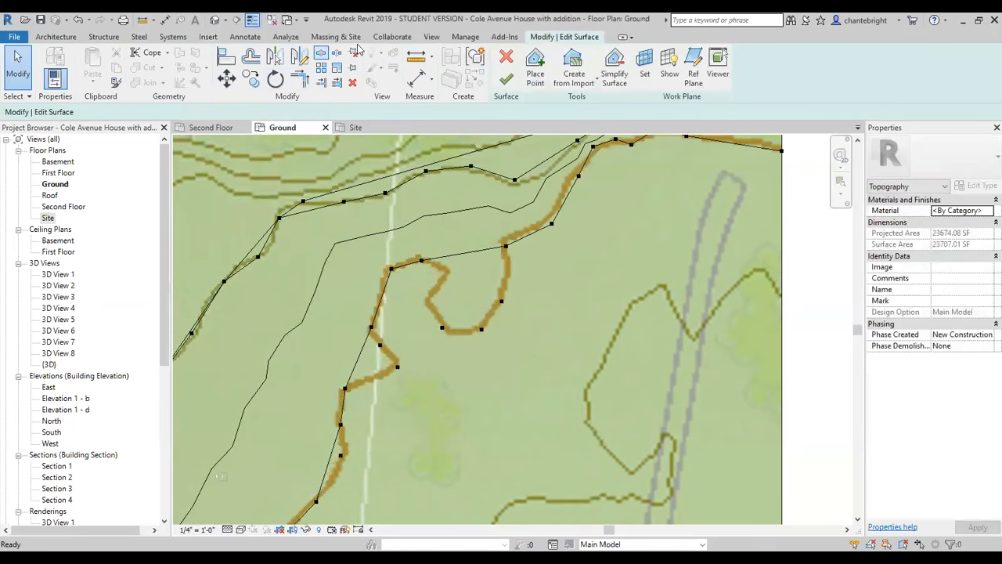
Add a 2' elevation point on the outer contour just east of the house.
{"action": "left_click", "coordinate": [536, 69]}
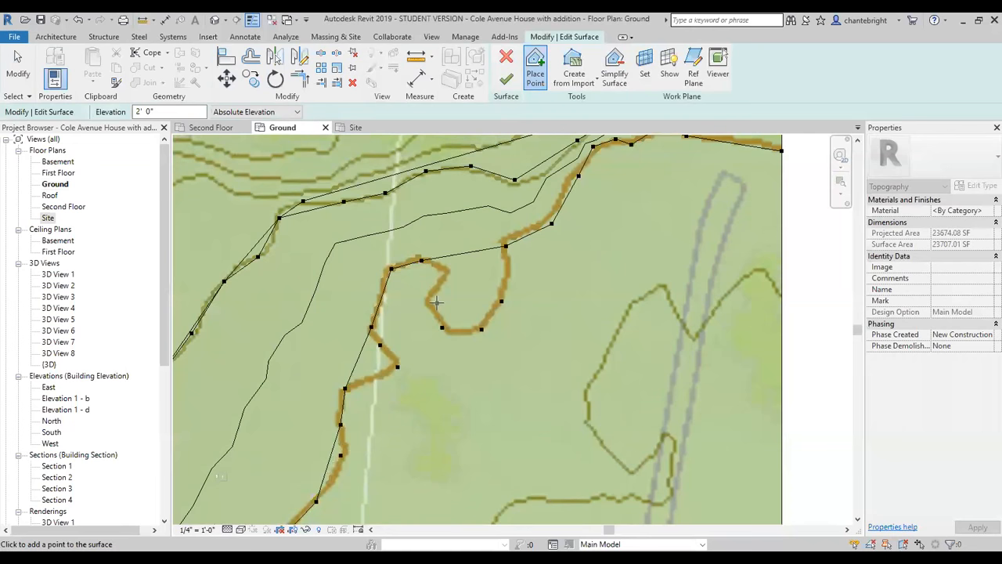
{"action": "scroll", "coordinate": [429, 232], "scroll_direction": "down", "scroll_amount": 2}
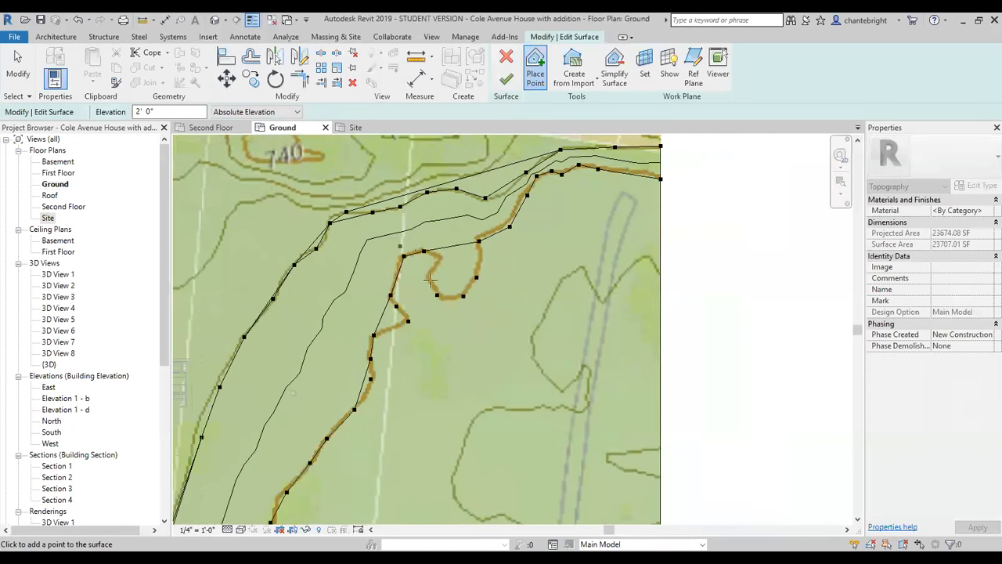
{"action": "scroll", "coordinate": [375, 310], "scroll_direction": "down", "scroll_amount": 1}
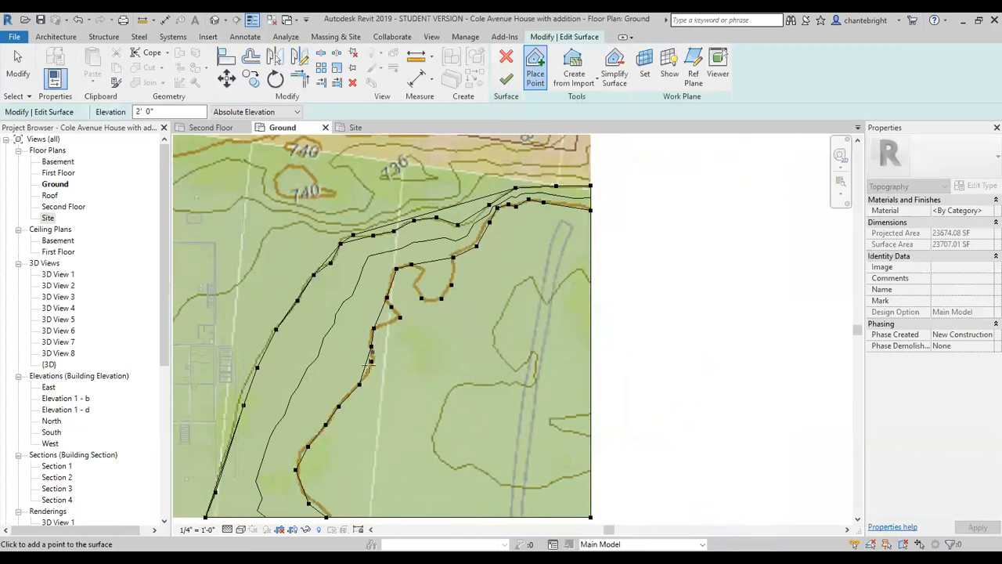
{"action": "scroll", "coordinate": [249, 391], "scroll_direction": "up", "scroll_amount": 2}
{"action": "left_click", "coordinate": [255, 385]}
{"action": "scroll", "coordinate": [281, 405], "scroll_direction": "down", "scroll_amount": 3}
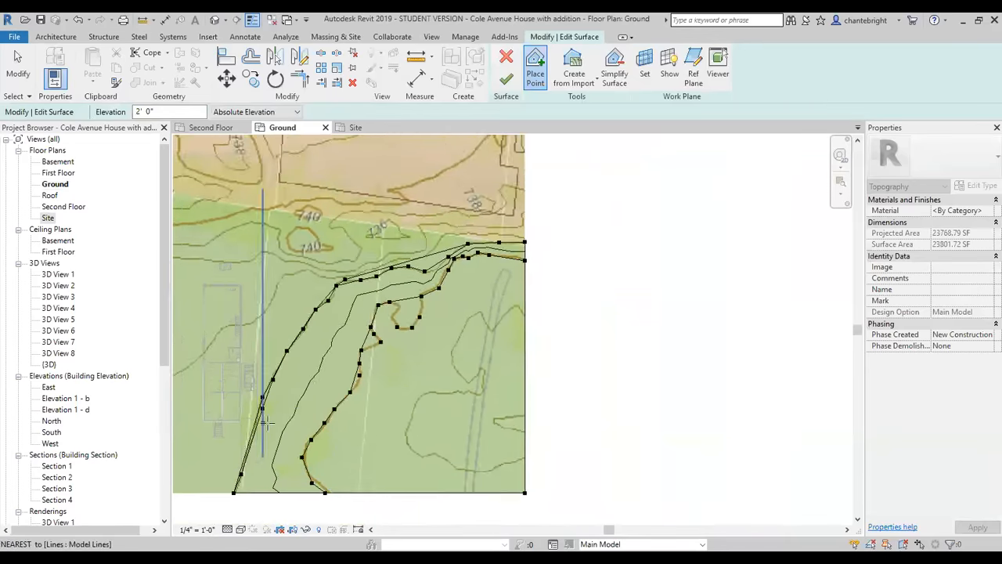
Try a 2' elevation point inside the brown contour's loop, and delete it.
{"action": "scroll", "coordinate": [486, 275], "scroll_direction": "up", "scroll_amount": 3}
{"action": "scroll", "coordinate": [487, 276], "scroll_direction": "down", "scroll_amount": 2}
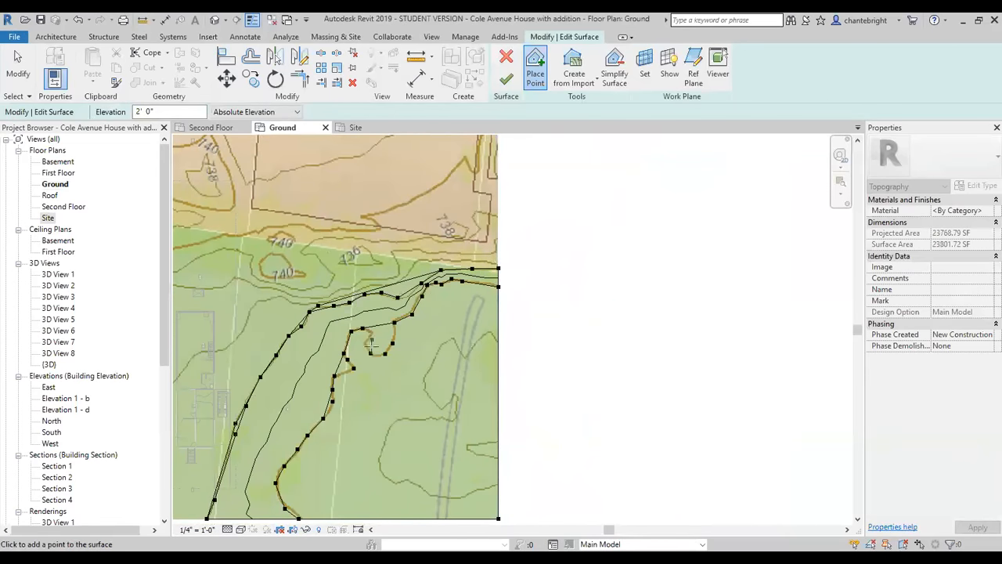
{"action": "scroll", "coordinate": [370, 345], "scroll_direction": "up", "scroll_amount": 1}
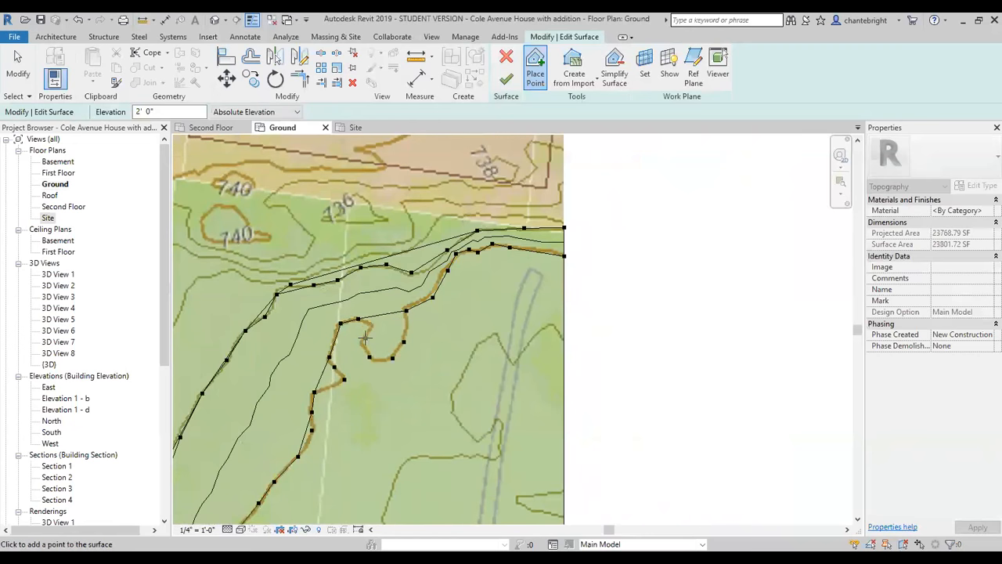
{"action": "scroll", "coordinate": [373, 347], "scroll_direction": "up", "scroll_amount": 2}
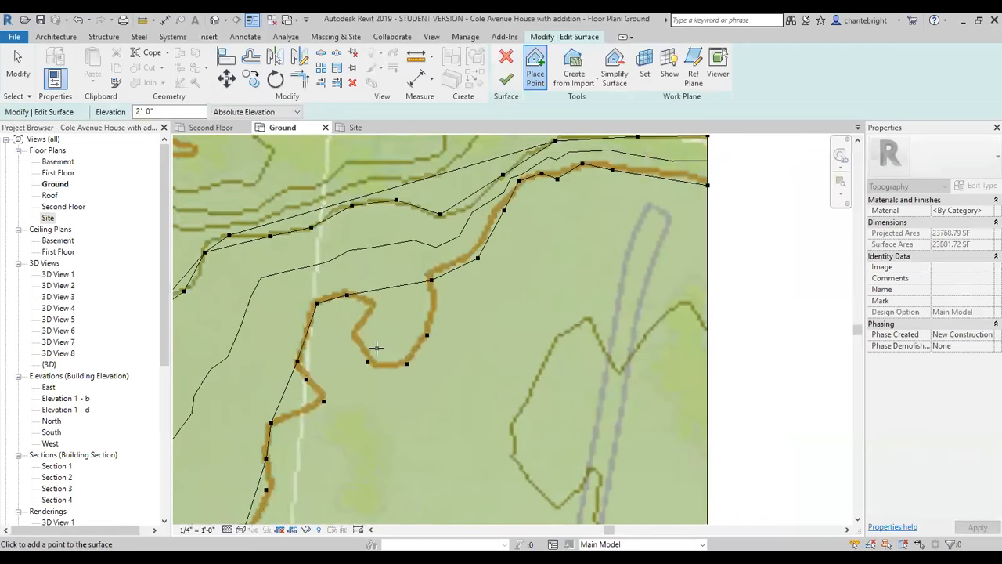
{"action": "left_click", "coordinate": [376, 350]}
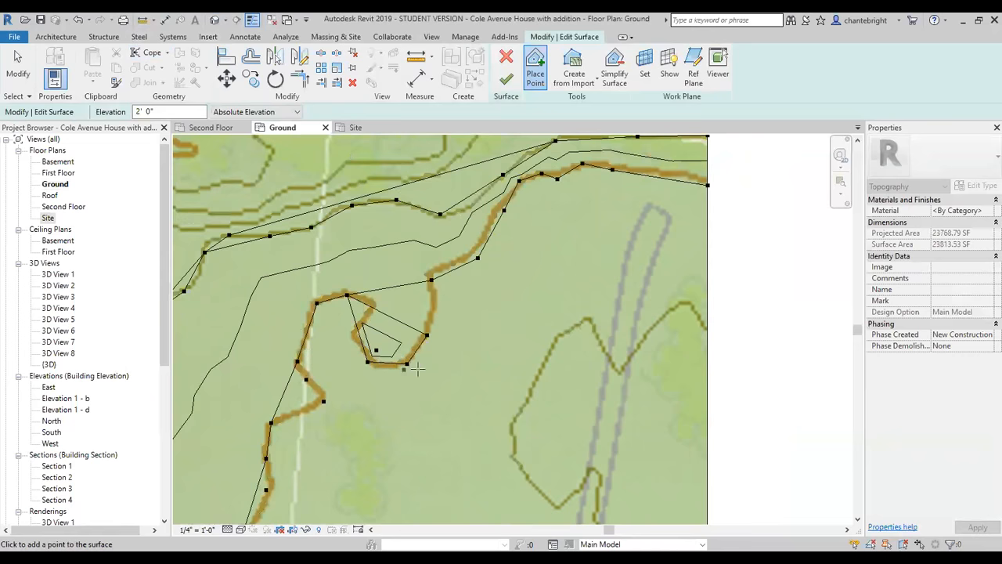
{"action": "key", "text": "Escape"}
{"action": "left_click", "coordinate": [375, 352]}
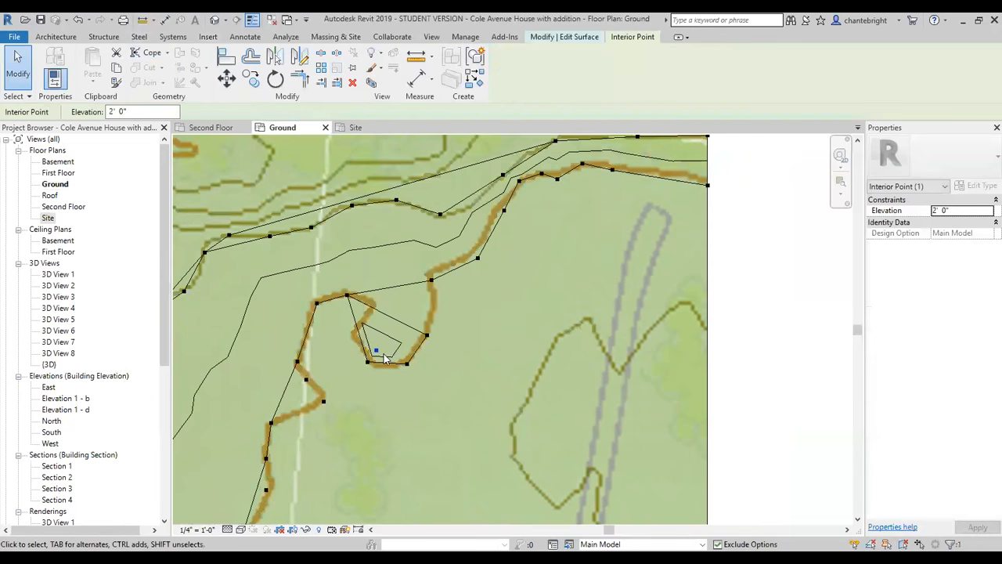
{"action": "key", "text": "Escape"}
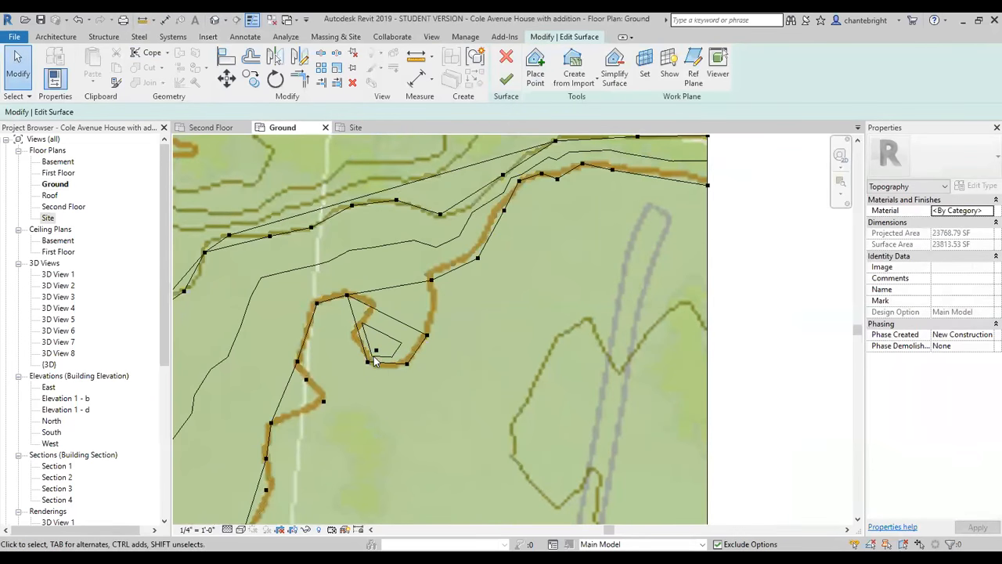
{"action": "left_click", "coordinate": [376, 351]}
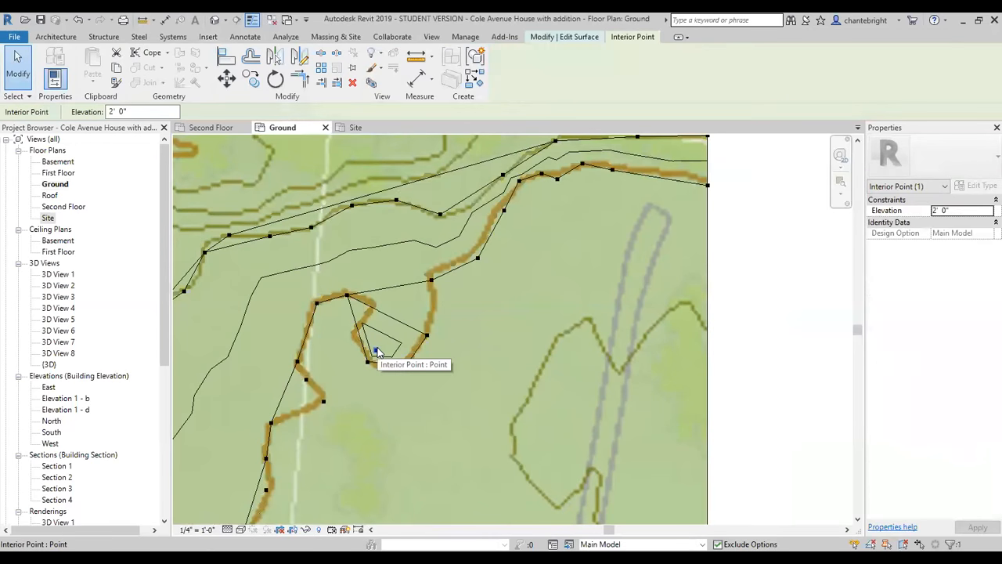
{"action": "key", "text": "Delete"}
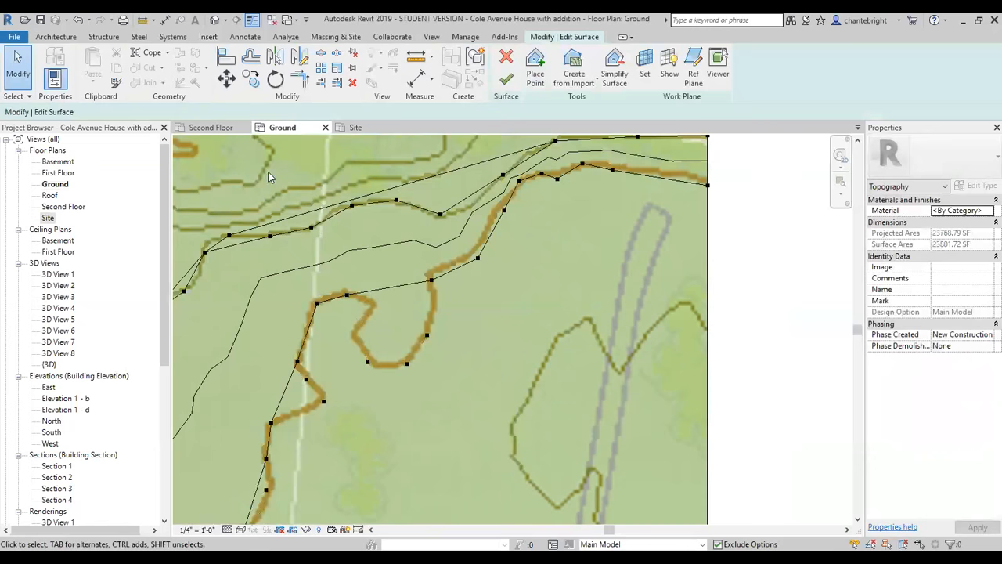
Place extra 0' elevation points along both sides of the brown contour's loop and on the notch southwest of it.
{"action": "left_click", "coordinate": [536, 67]}
{"action": "double_click", "coordinate": [177, 109]}
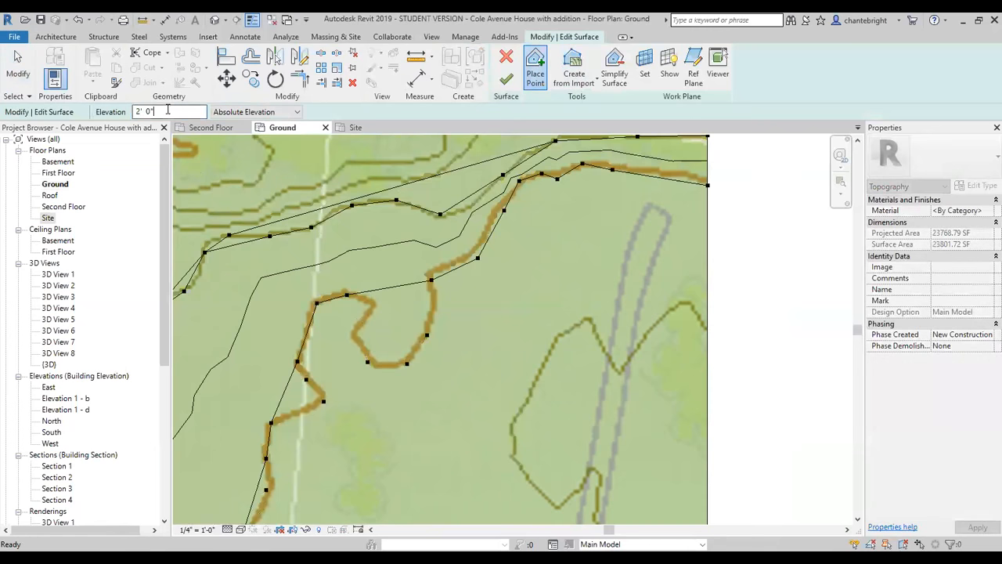
{"action": "type", "text": "0"}
{"action": "key", "text": "Return"}
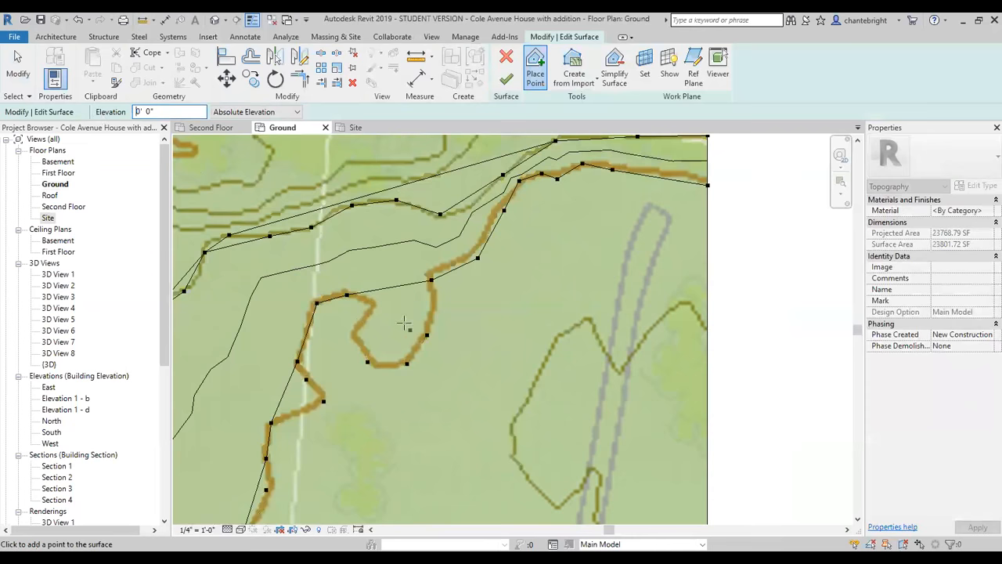
{"action": "left_click", "coordinate": [371, 304]}
{"action": "left_click", "coordinate": [363, 320]}
{"action": "left_click", "coordinate": [354, 336]}
{"action": "left_click", "coordinate": [431, 294]}
{"action": "left_click", "coordinate": [429, 321]}
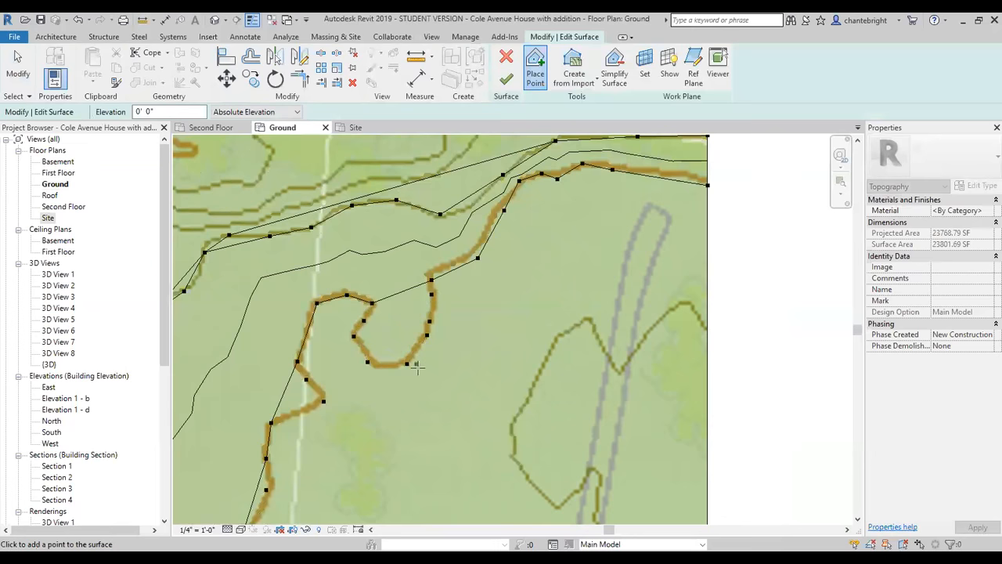
{"action": "scroll", "coordinate": [399, 349], "scroll_direction": "down", "scroll_amount": 2}
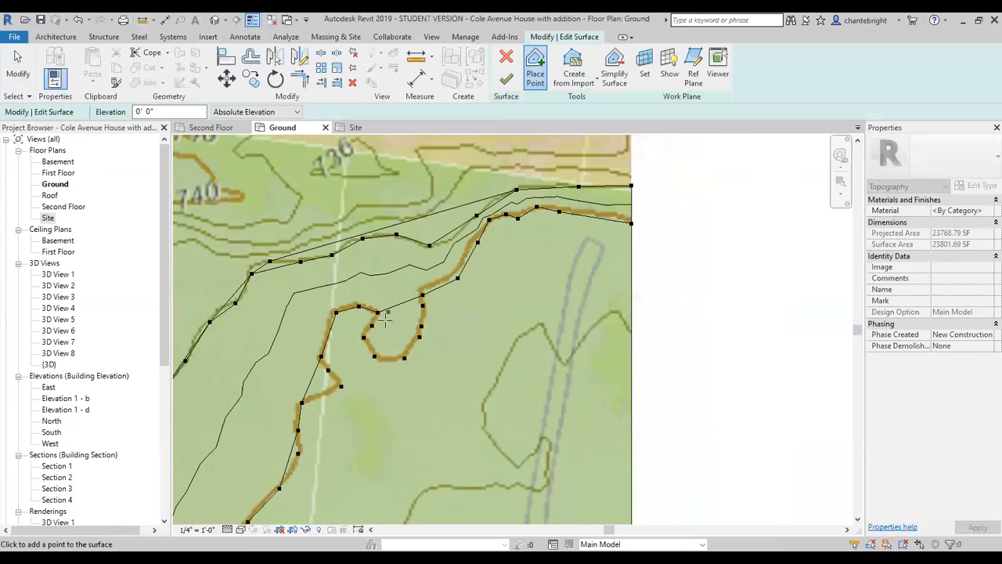
{"action": "left_click", "coordinate": [312, 397]}
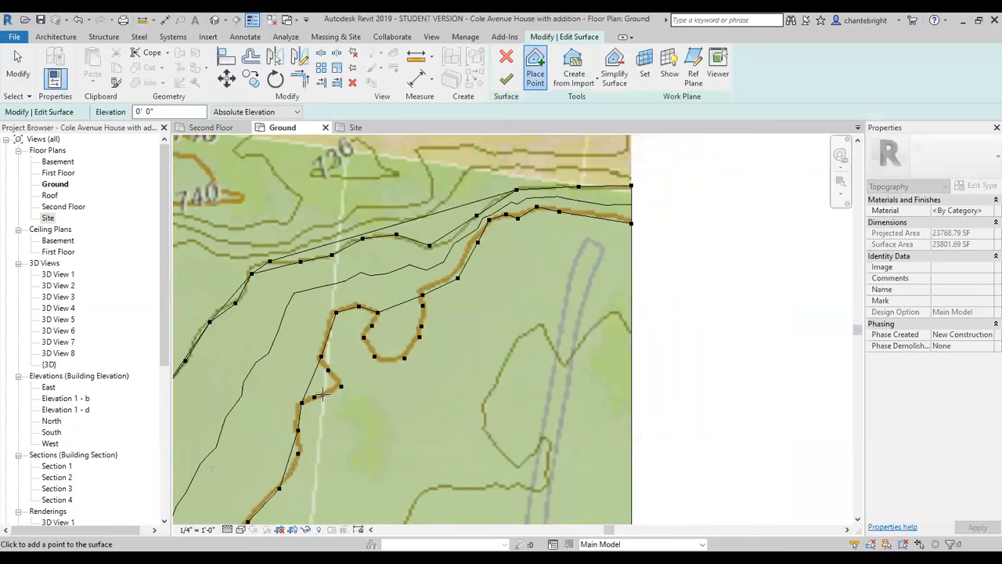
Place 0' 1" elevation points around the inside of the brown contour's loop.
{"action": "left_click", "coordinate": [160, 112]}
{"action": "type", "text": "0' 1\""}
{"action": "scroll", "coordinate": [358, 316], "scroll_direction": "up", "scroll_amount": 2}
{"action": "left_click", "coordinate": [393, 316]}
{"action": "left_click", "coordinate": [374, 343]}
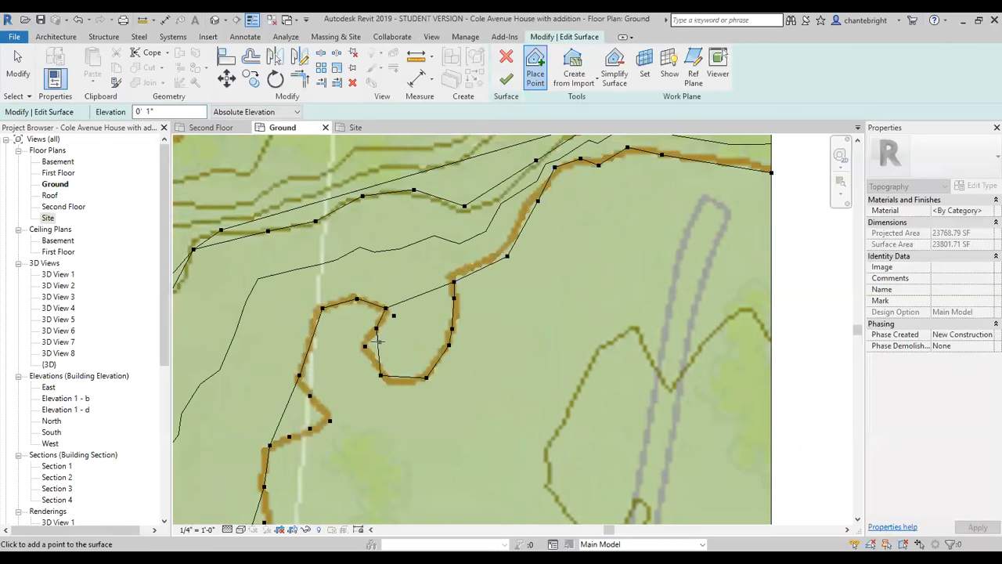
{"action": "left_click", "coordinate": [381, 354]}
{"action": "left_click", "coordinate": [403, 371]}
{"action": "left_click", "coordinate": [430, 358]}
{"action": "left_click", "coordinate": [444, 322]}
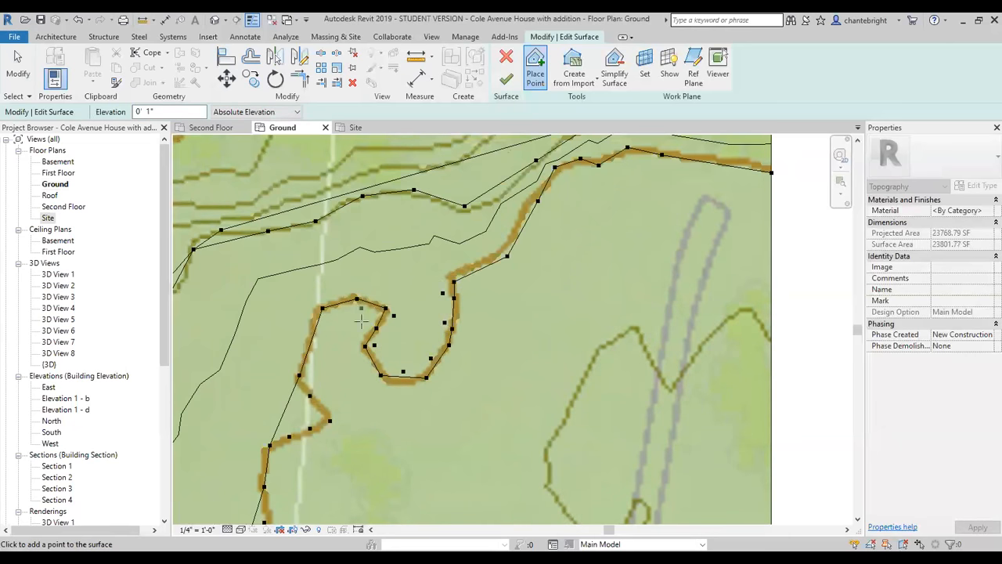
Place three 0' 1" elevation points just west of the brown contour, inside its notch southwest of the loop.
{"action": "scroll", "coordinate": [434, 288], "scroll_direction": "down", "scroll_amount": 2}
{"action": "scroll", "coordinate": [352, 369], "scroll_direction": "up", "scroll_amount": 4}
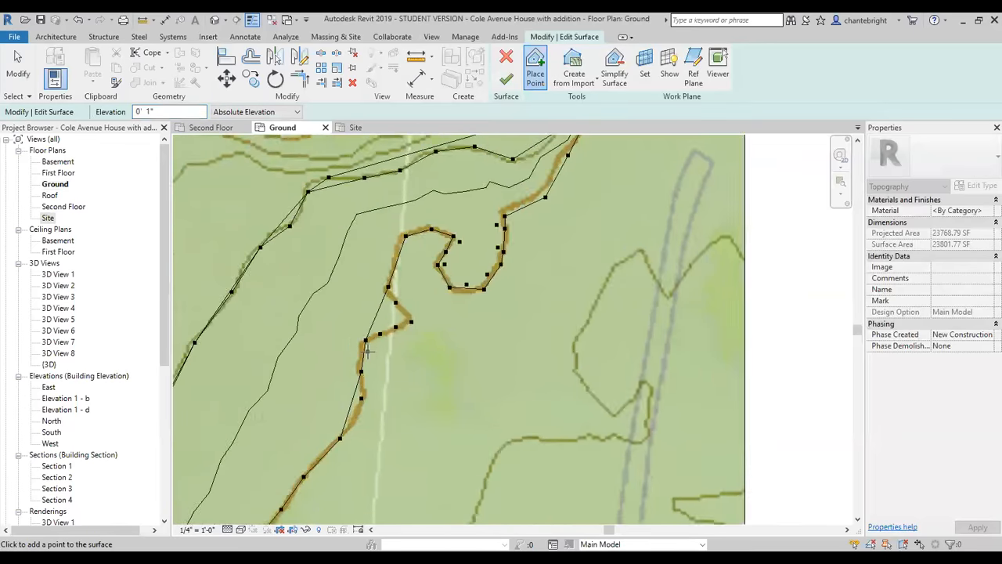
{"action": "left_click", "coordinate": [375, 314]}
{"action": "left_click", "coordinate": [420, 294]}
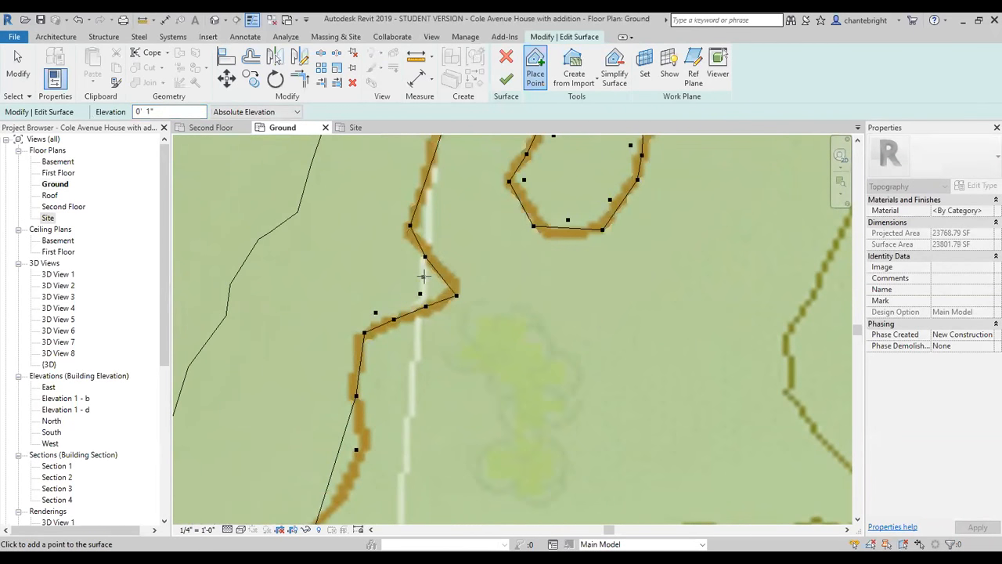
{"action": "left_click", "coordinate": [426, 276]}
{"action": "scroll", "coordinate": [430, 325], "scroll_direction": "down", "scroll_amount": 6}
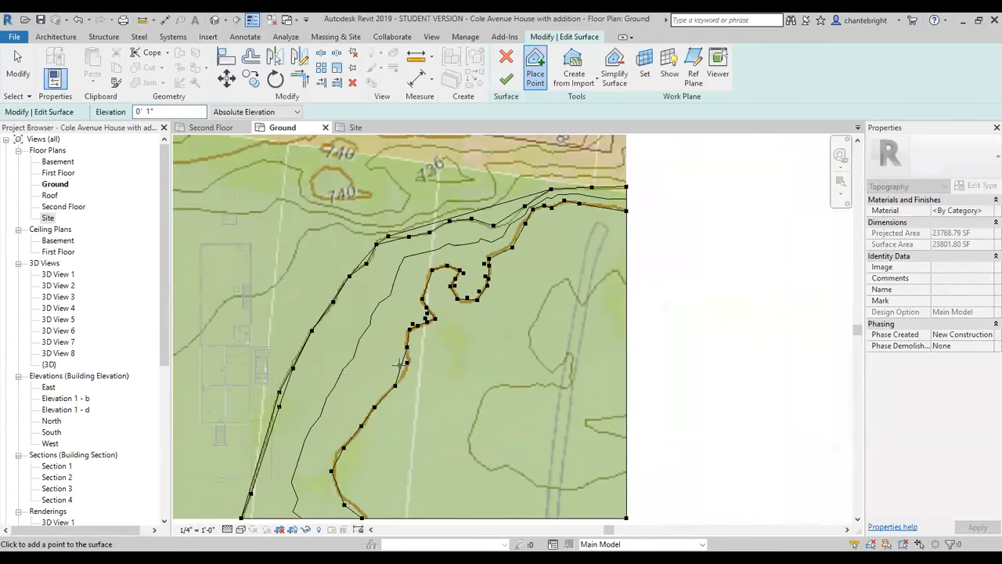
Finish editing the toposurface, keeping the placed elevation points.
{"action": "scroll", "coordinate": [399, 366], "scroll_direction": "up", "scroll_amount": 4}
{"action": "scroll", "coordinate": [418, 383], "scroll_direction": "down", "scroll_amount": 5}
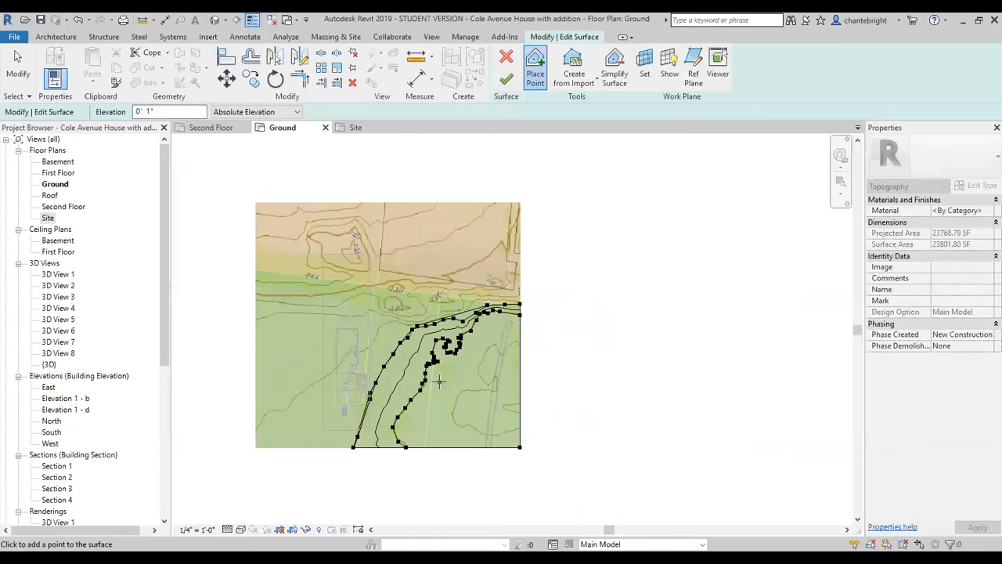
{"action": "scroll", "coordinate": [439, 381], "scroll_direction": "up", "scroll_amount": 4}
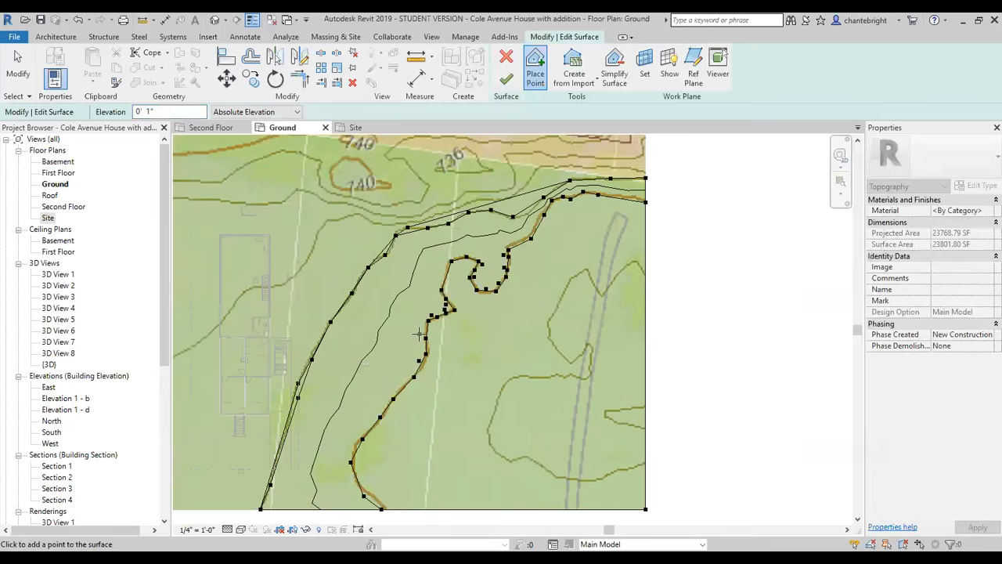
{"action": "scroll", "coordinate": [471, 407], "scroll_direction": "down", "scroll_amount": 2}
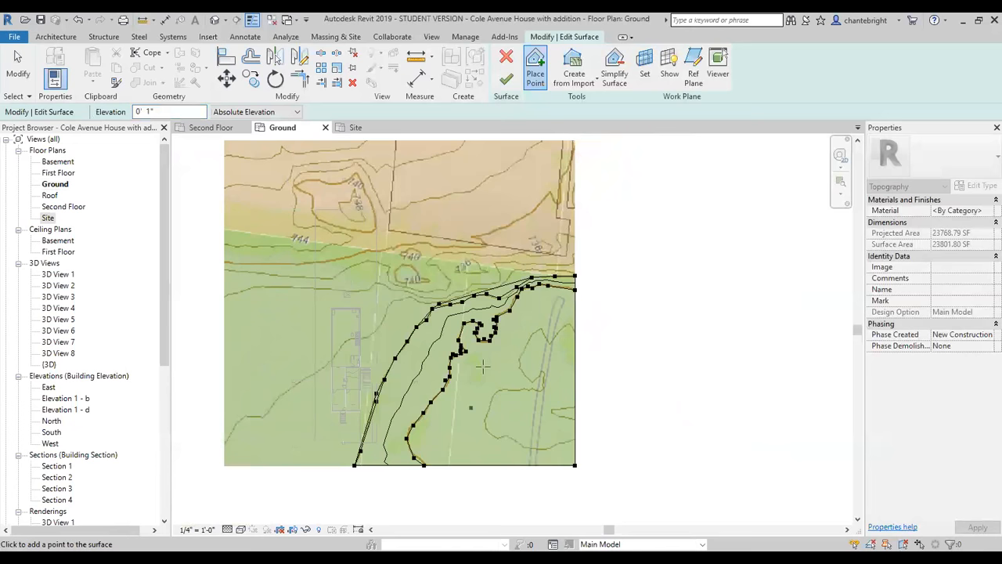
{"action": "scroll", "coordinate": [487, 462], "scroll_direction": "down", "scroll_amount": 2}
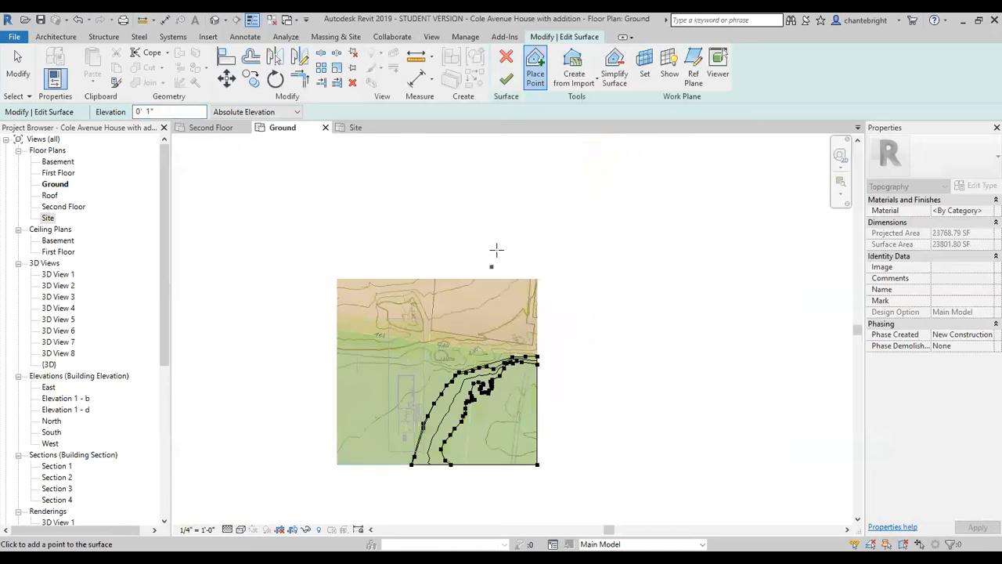
{"action": "left_click", "coordinate": [506, 78]}
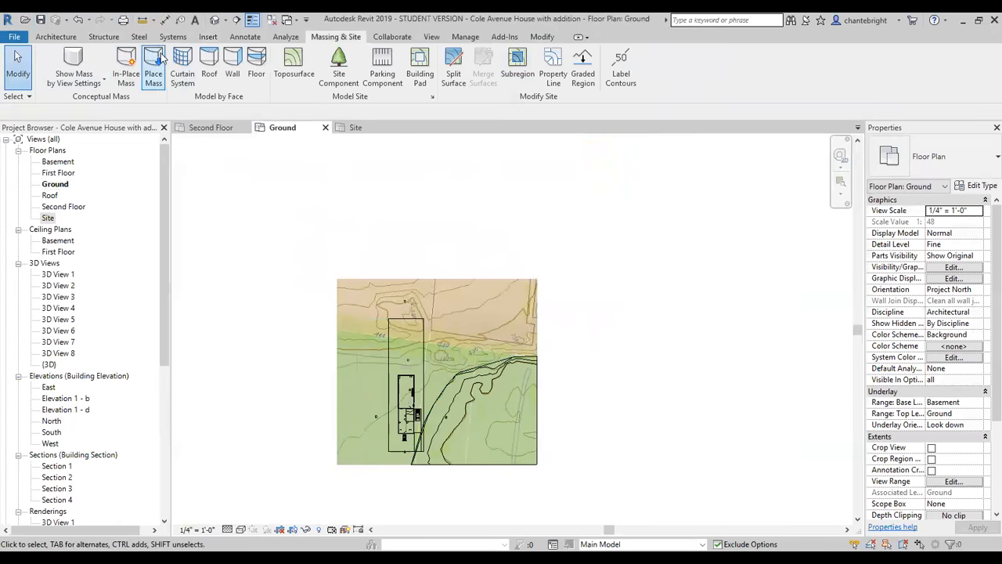
Open the default 3D view and display the model in the Shaded visual style.
{"action": "left_click", "coordinate": [217, 21]}
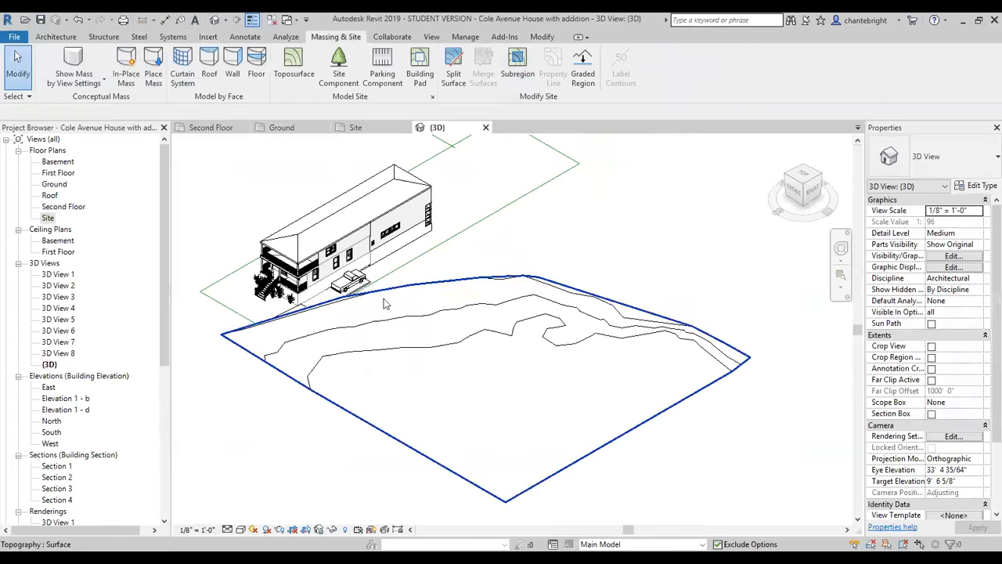
{"action": "left_click", "coordinate": [240, 529]}
{"action": "left_click", "coordinate": [261, 479]}
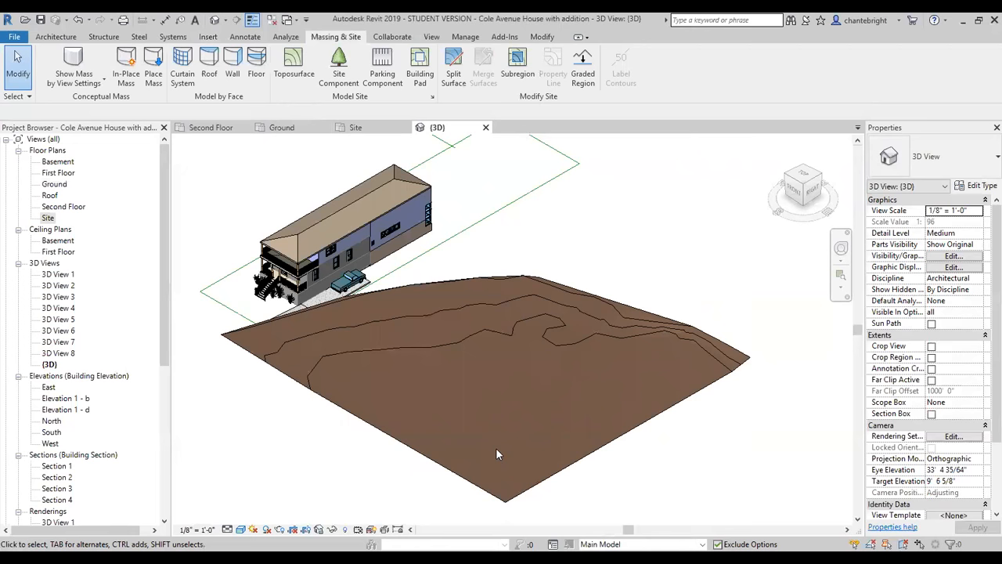
Choose Site - Grass as the toposurface's material and make its shading use the render appearance.
{"action": "left_click", "coordinate": [584, 341]}
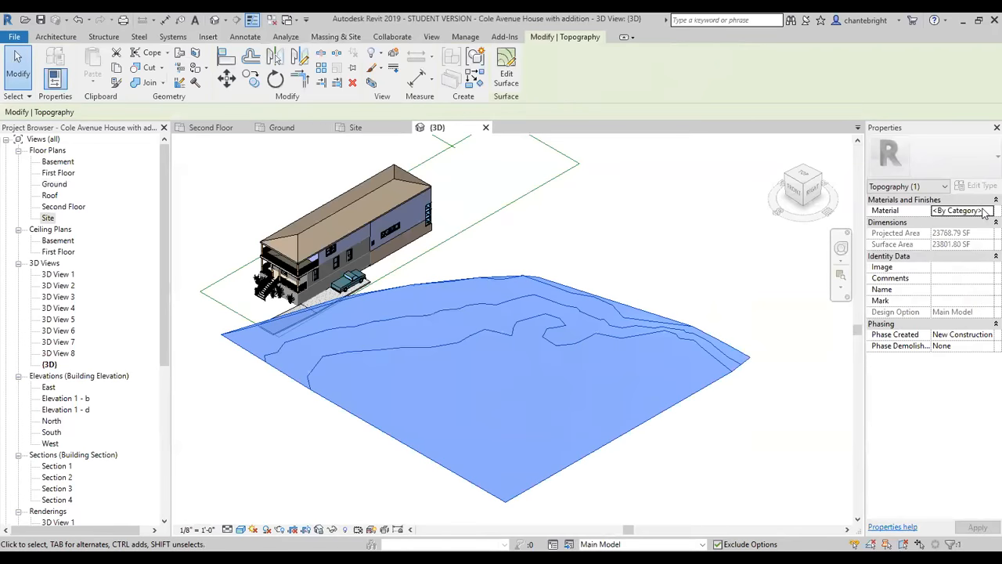
{"action": "left_click", "coordinate": [984, 212]}
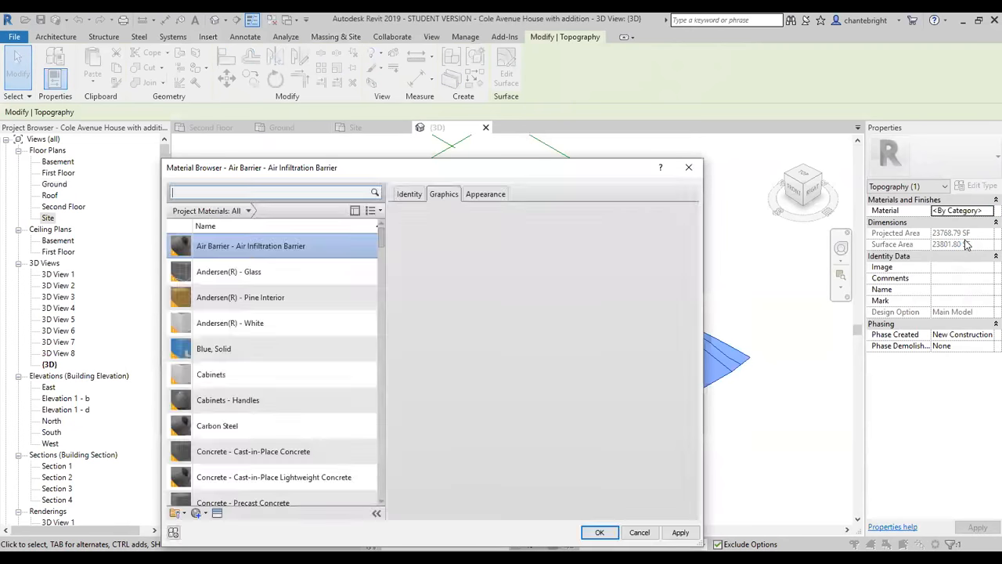
{"action": "scroll", "coordinate": [244, 284], "scroll_direction": "down", "scroll_amount": 12}
{"action": "scroll", "coordinate": [261, 337], "scroll_direction": "down", "scroll_amount": 3}
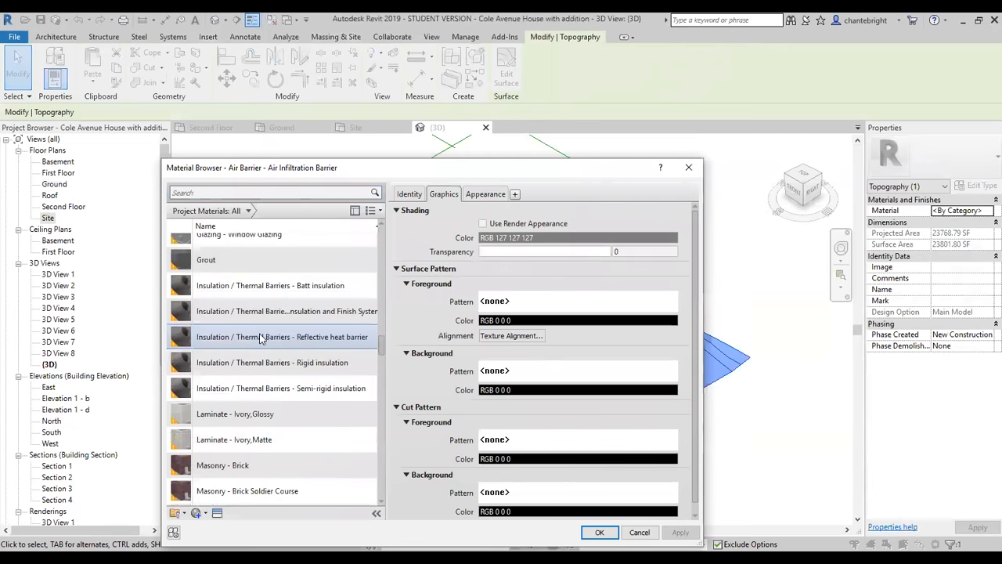
{"action": "scroll", "coordinate": [282, 401], "scroll_direction": "down", "scroll_amount": 15}
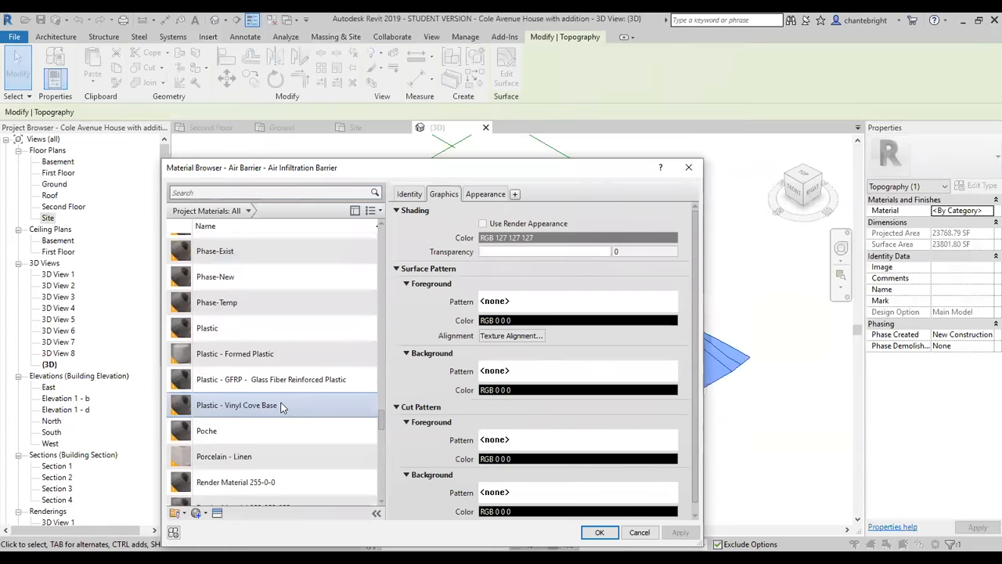
{"action": "scroll", "coordinate": [269, 443], "scroll_direction": "down", "scroll_amount": 4}
{"action": "scroll", "coordinate": [265, 445], "scroll_direction": "up", "scroll_amount": 5}
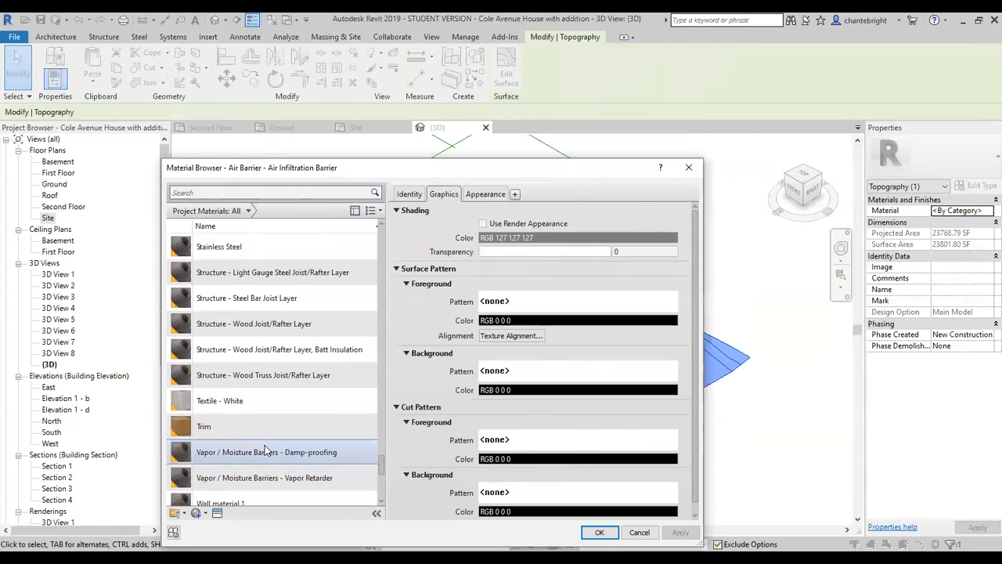
{"action": "scroll", "coordinate": [227, 309], "scroll_direction": "up", "scroll_amount": 3}
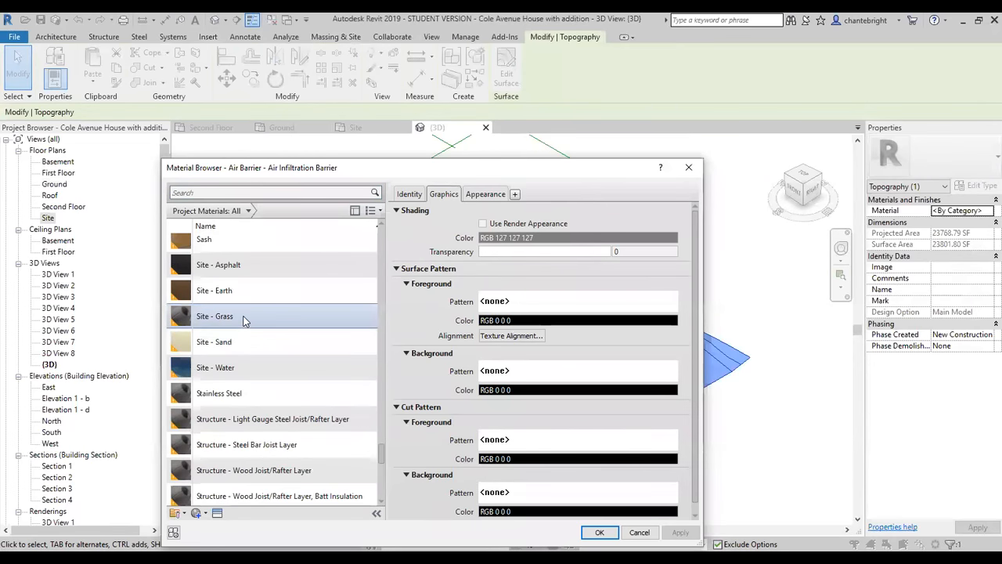
{"action": "left_click", "coordinate": [242, 320]}
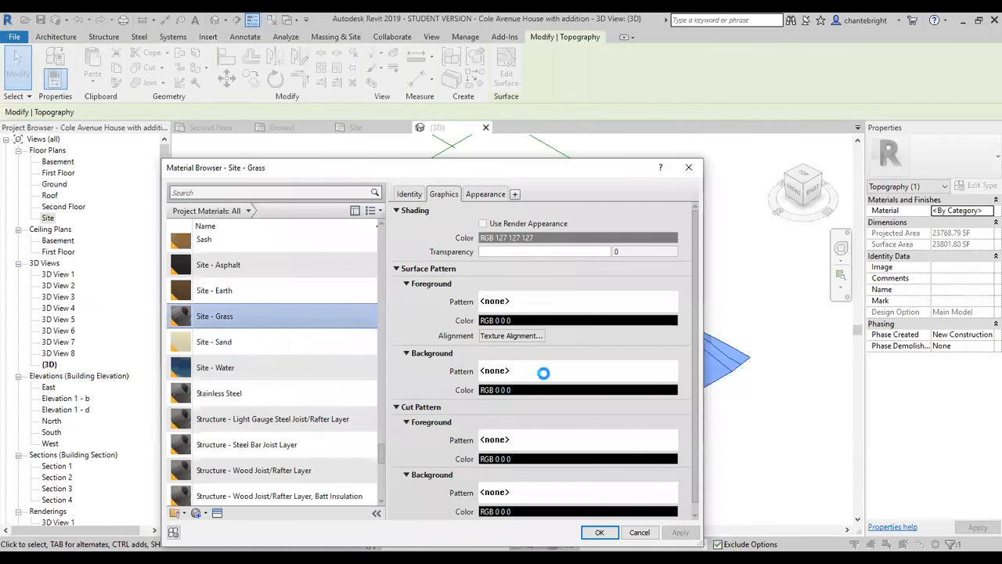
{"action": "left_click", "coordinate": [483, 223]}
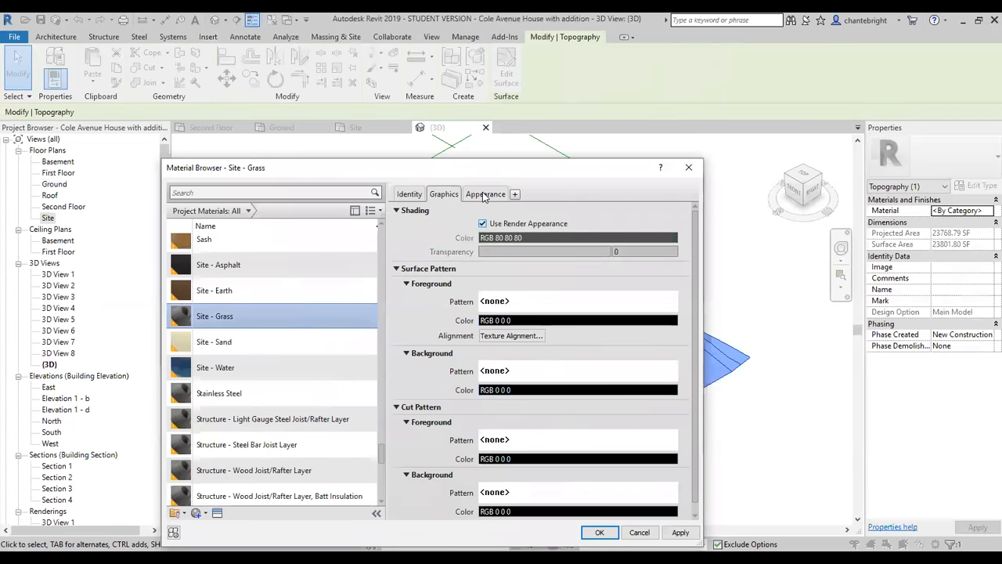
Replace the Site - Grass appearance with the Grass - Bluegrass asset from the Sitework library and apply the material to the toposurface.
{"action": "left_click", "coordinate": [484, 195]}
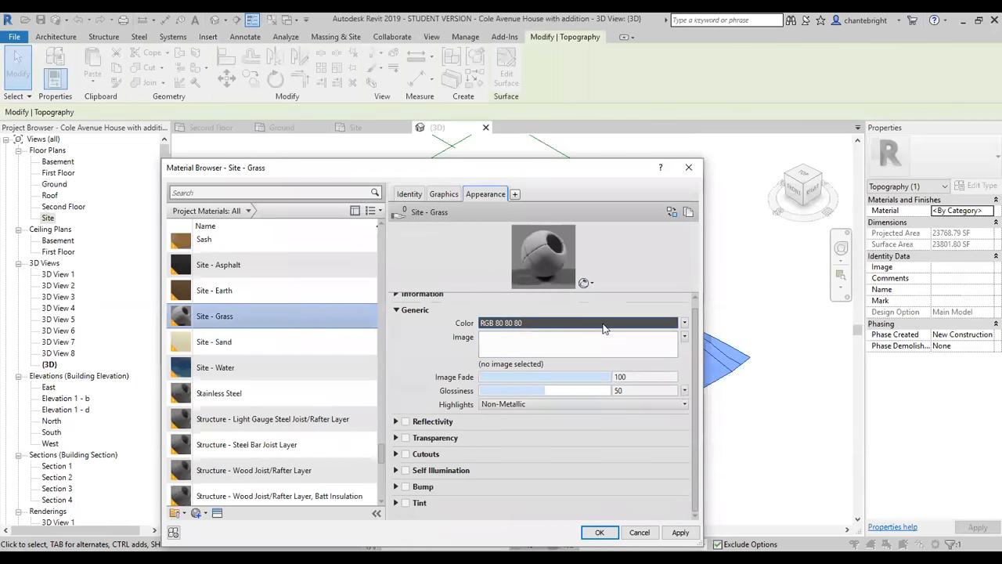
{"action": "scroll", "coordinate": [535, 328], "scroll_direction": "up", "scroll_amount": 1}
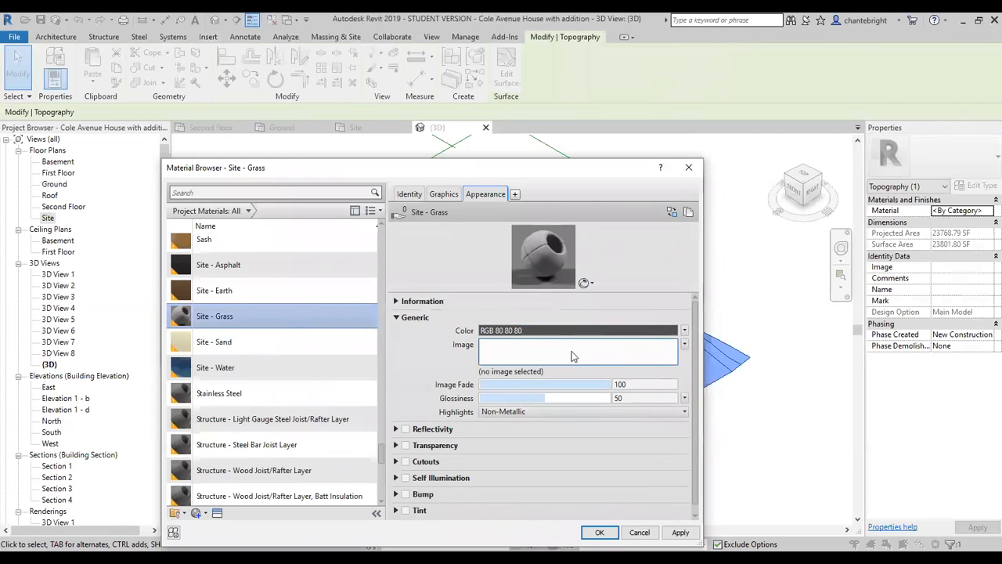
{"action": "left_click", "coordinate": [670, 210]}
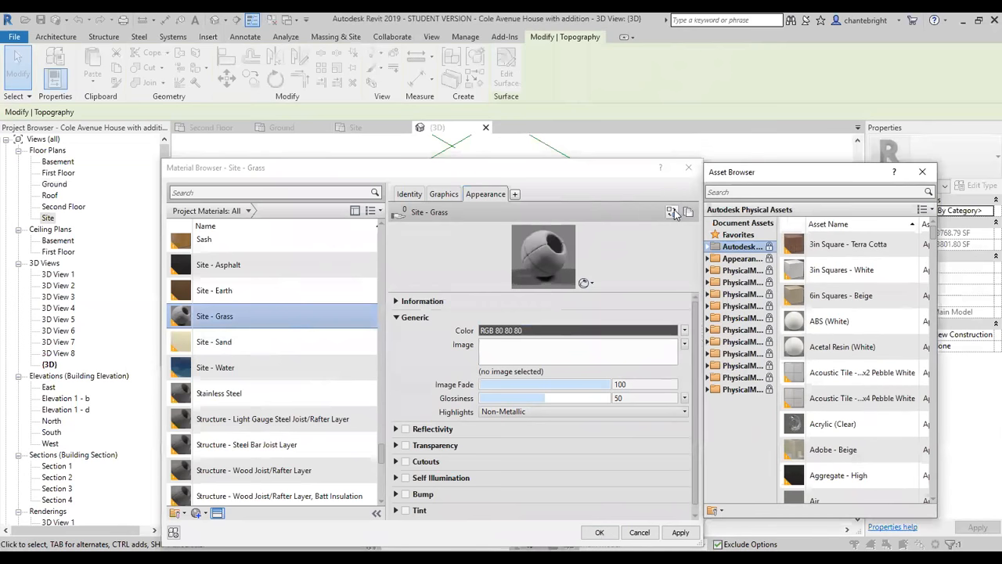
{"action": "left_click", "coordinate": [744, 192]}
{"action": "type", "text": "grass"}
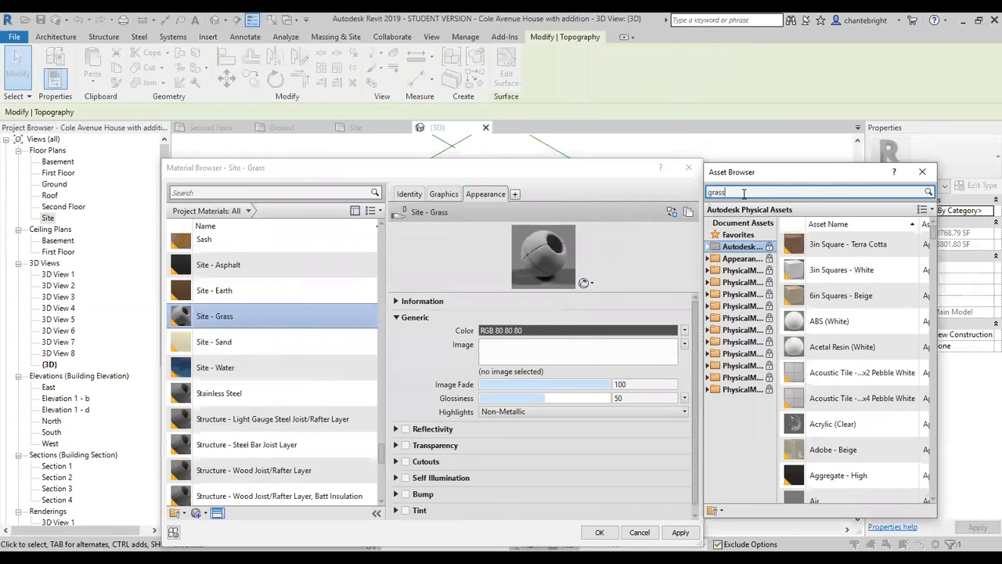
{"action": "key", "text": "Return"}
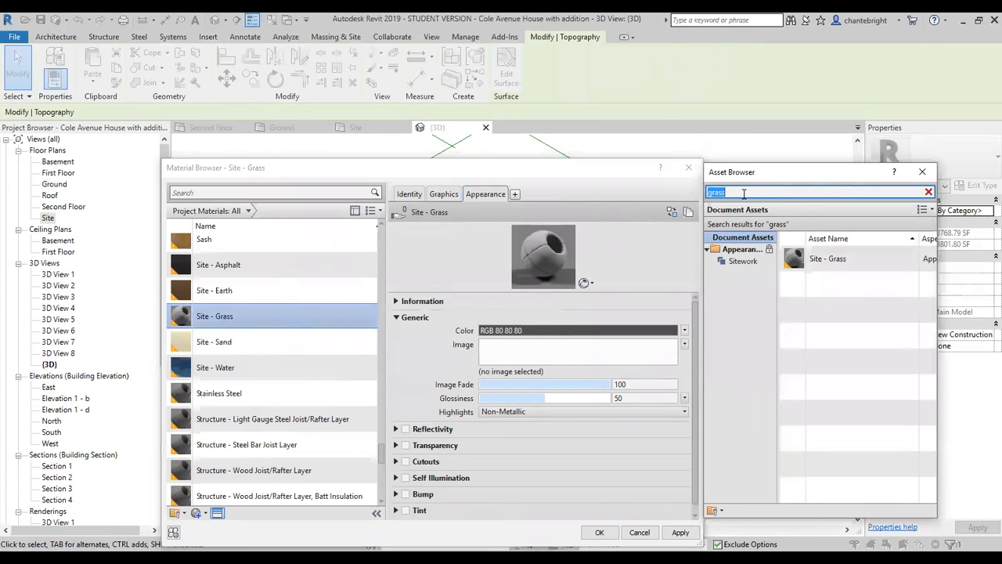
{"action": "left_click", "coordinate": [746, 263]}
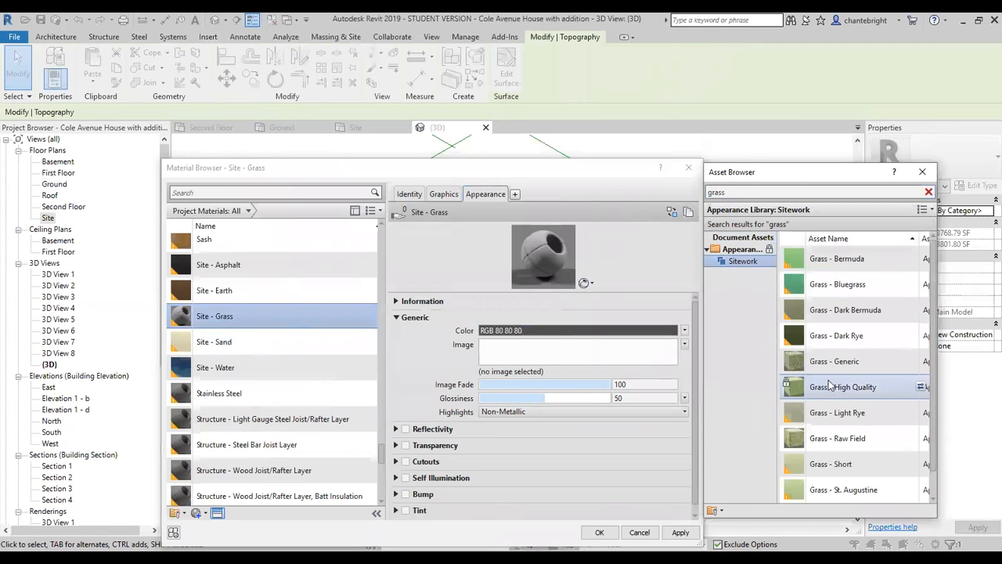
{"action": "left_click", "coordinate": [922, 285]}
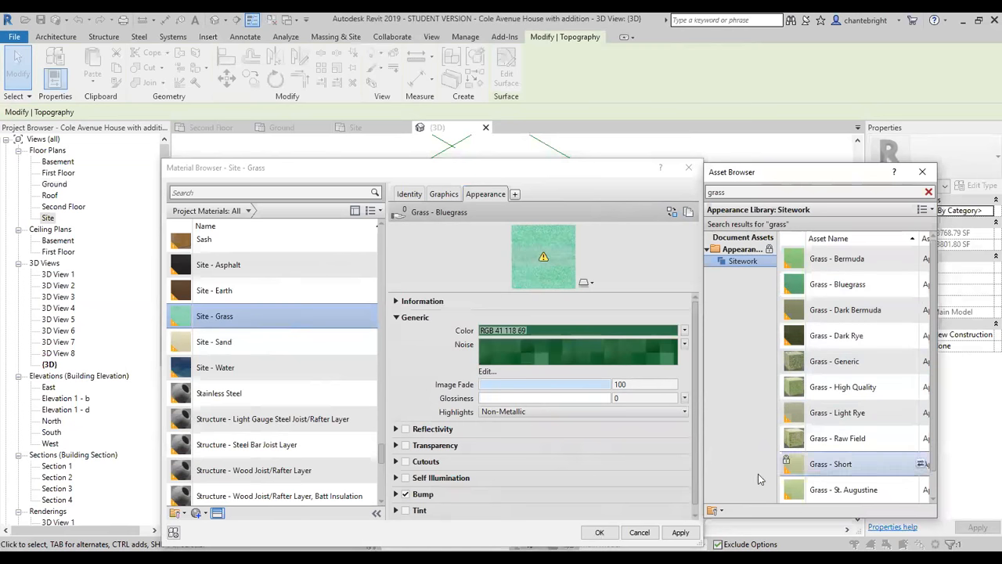
{"action": "left_click", "coordinate": [599, 531]}
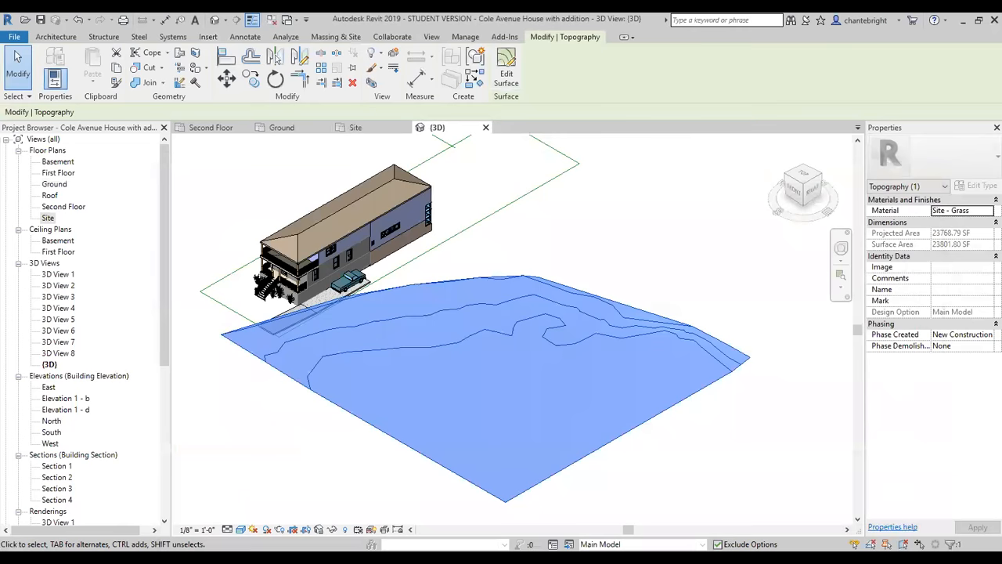
{"action": "left_click", "coordinate": [649, 499]}
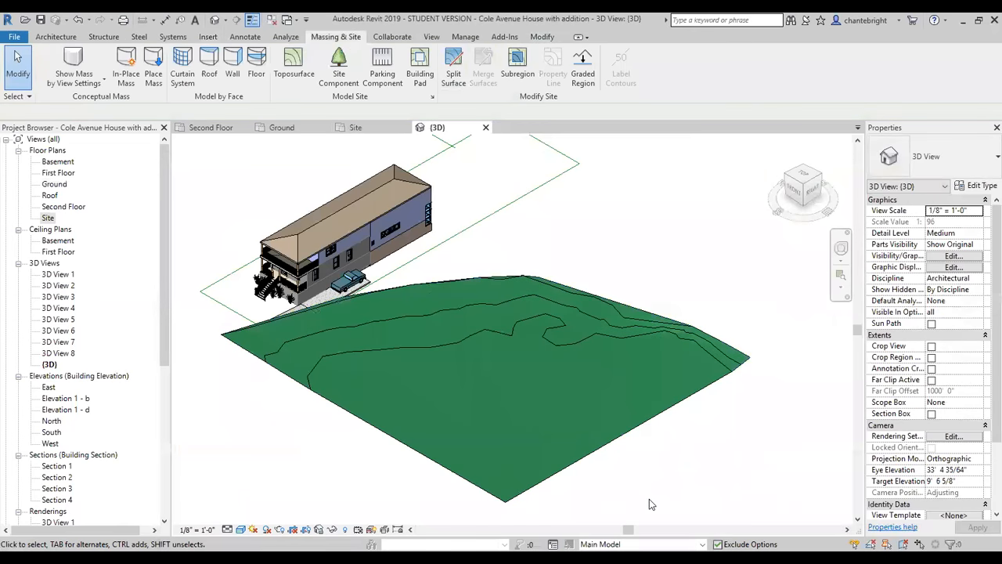